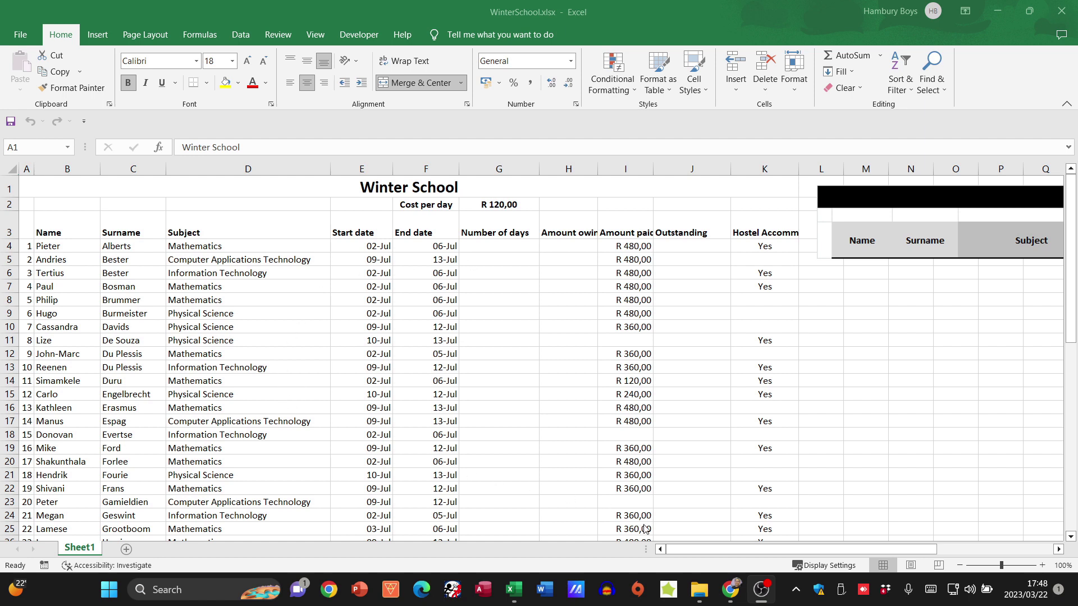
# - Give the merged Winter School title in A1 white text on a black fill
pyautogui.moveTo(692, 551); pyautogui.dragTo(794, 555)
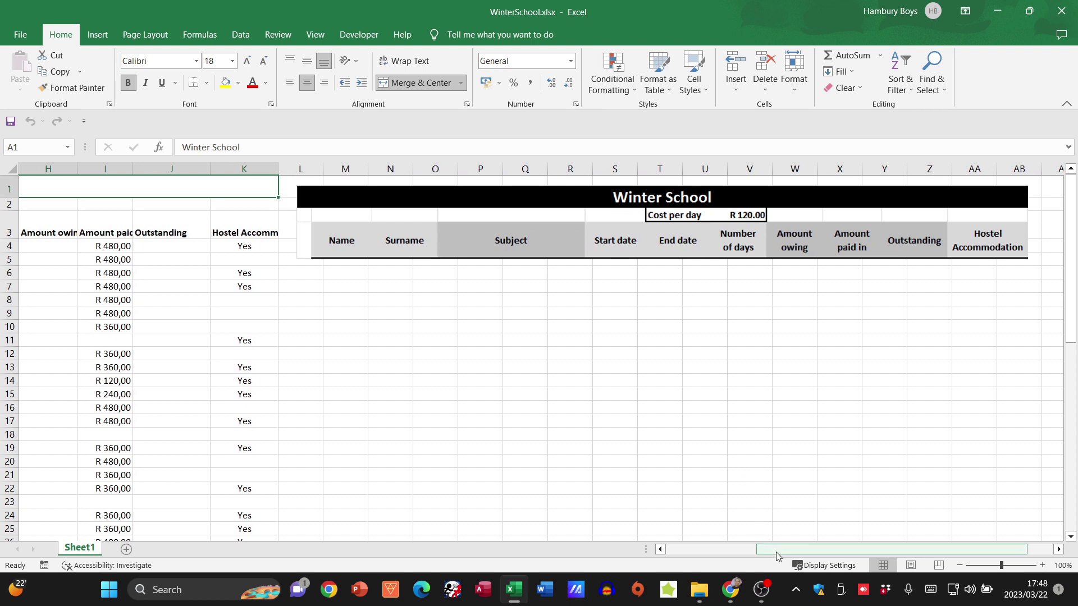
pyautogui.moveTo(777, 556); pyautogui.dragTo(686, 552)
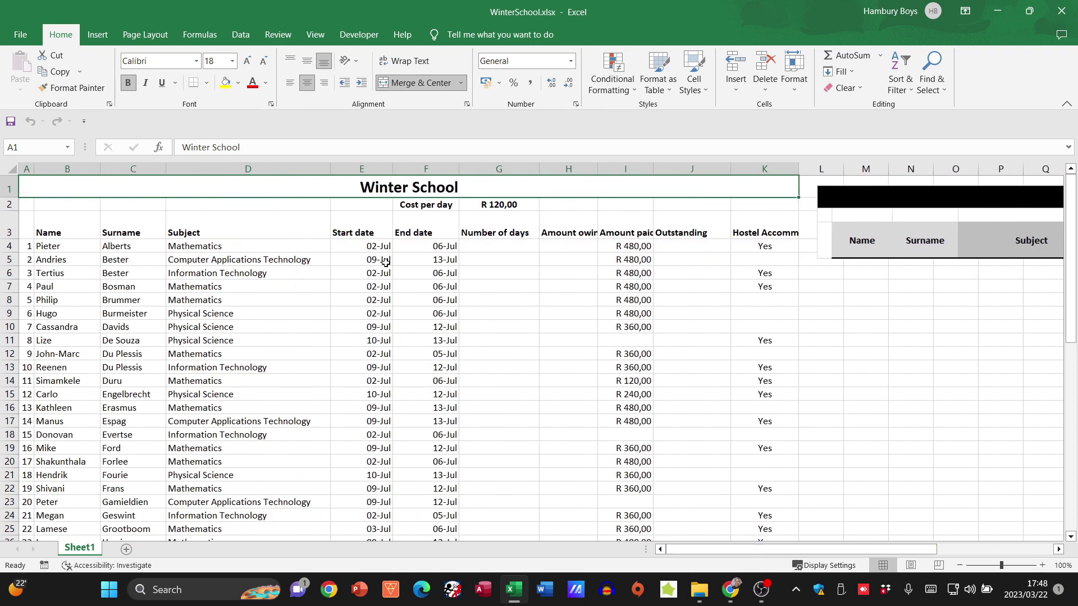
pyautogui.click(255, 214)
pyautogui.click(256, 189)
pyautogui.click(266, 83)
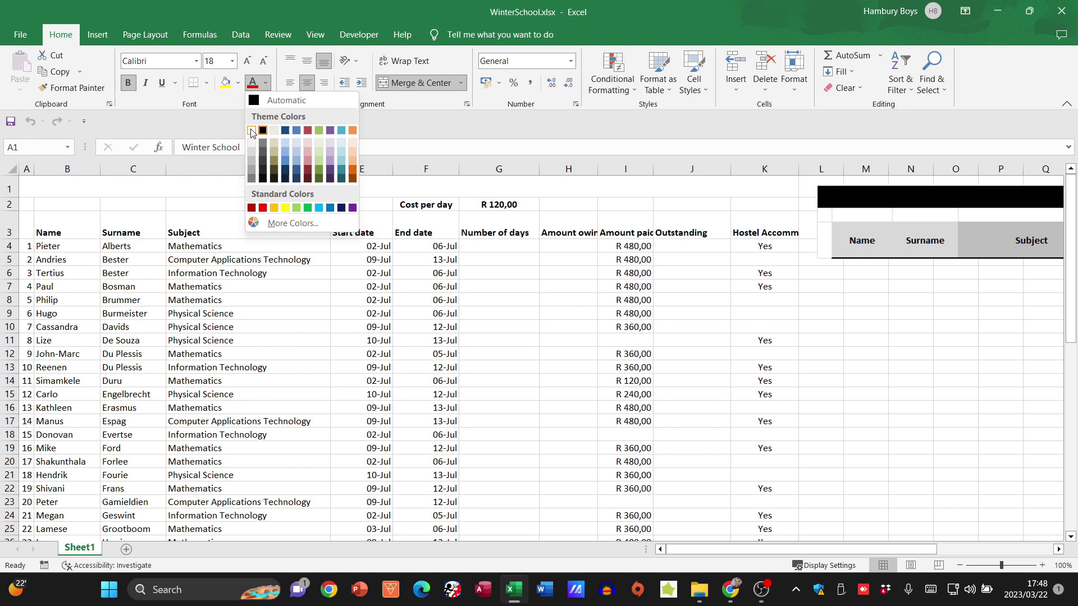
pyautogui.click(251, 131)
pyautogui.click(238, 84)
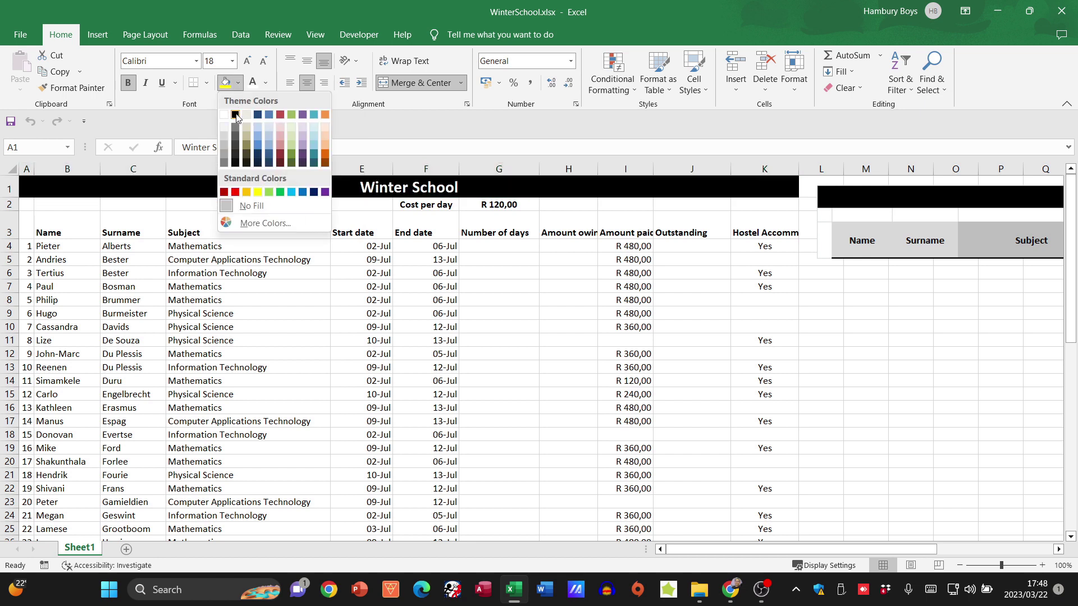
pyautogui.click(235, 116)
pyautogui.moveTo(734, 549)
pyautogui.mouseDown()
pyautogui.moveTo(882, 560)
pyautogui.moveTo(743, 551)
pyautogui.mouseUp()
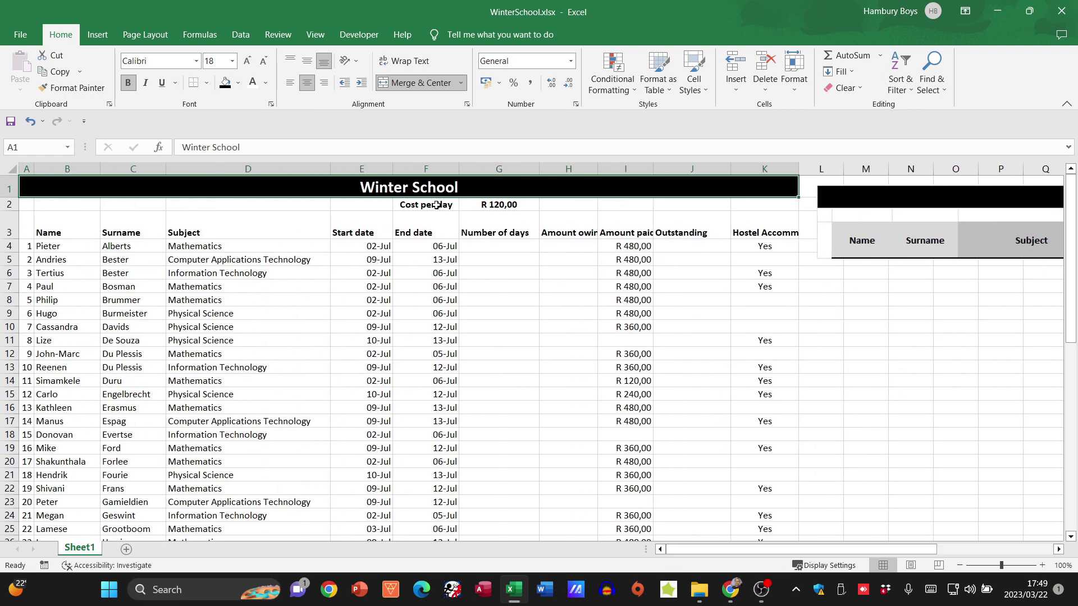
# - Merge F2:G2 and edit the merged cell to read Cost per day R 120.00
pyautogui.moveTo(436, 205); pyautogui.dragTo(497, 205)
pyautogui.click(423, 85)
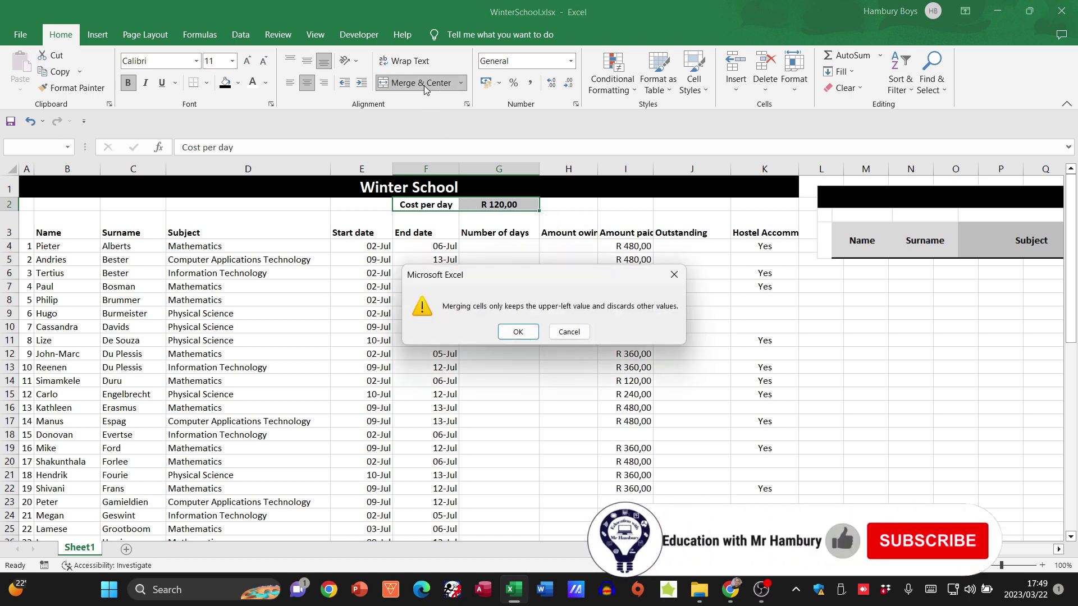
pyautogui.click(521, 332)
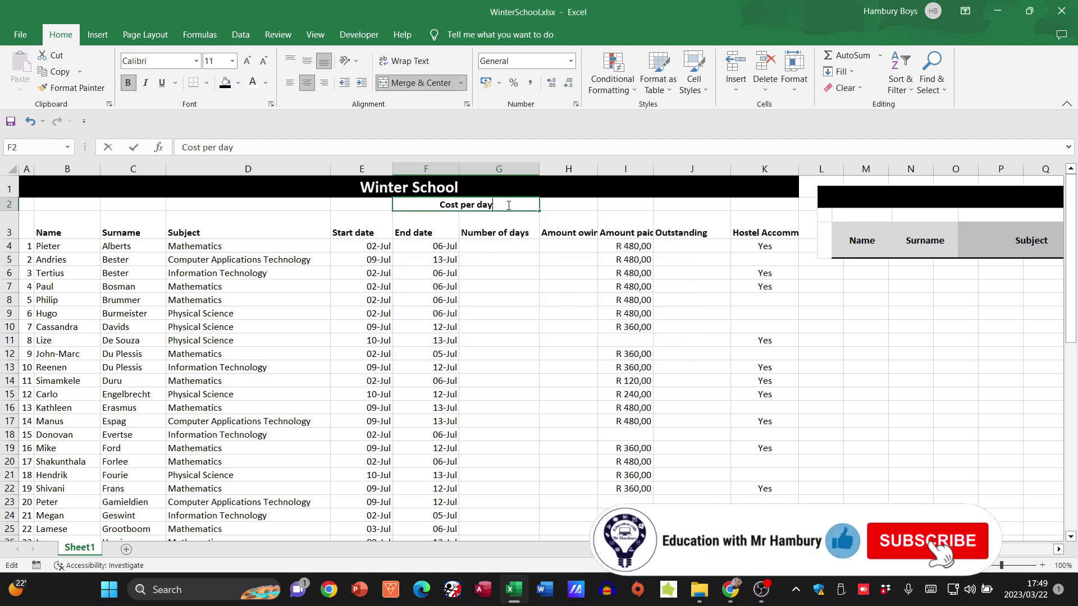
pyautogui.doubleClick(508, 206)
pyautogui.write('R 120.')
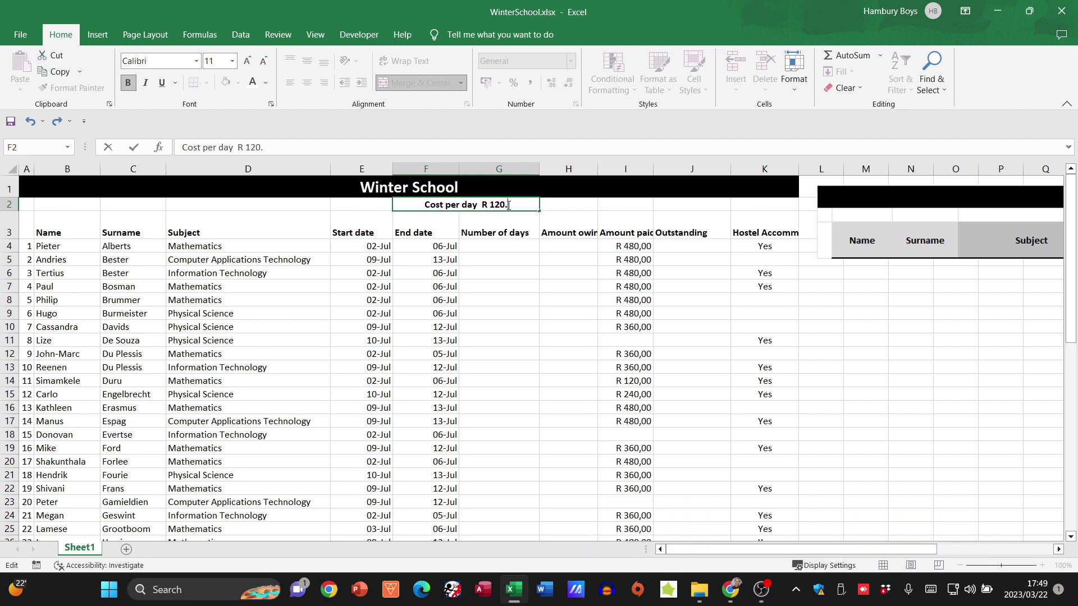
pyautogui.moveTo(780, 549); pyautogui.dragTo(730, 547)
pyautogui.write('00')
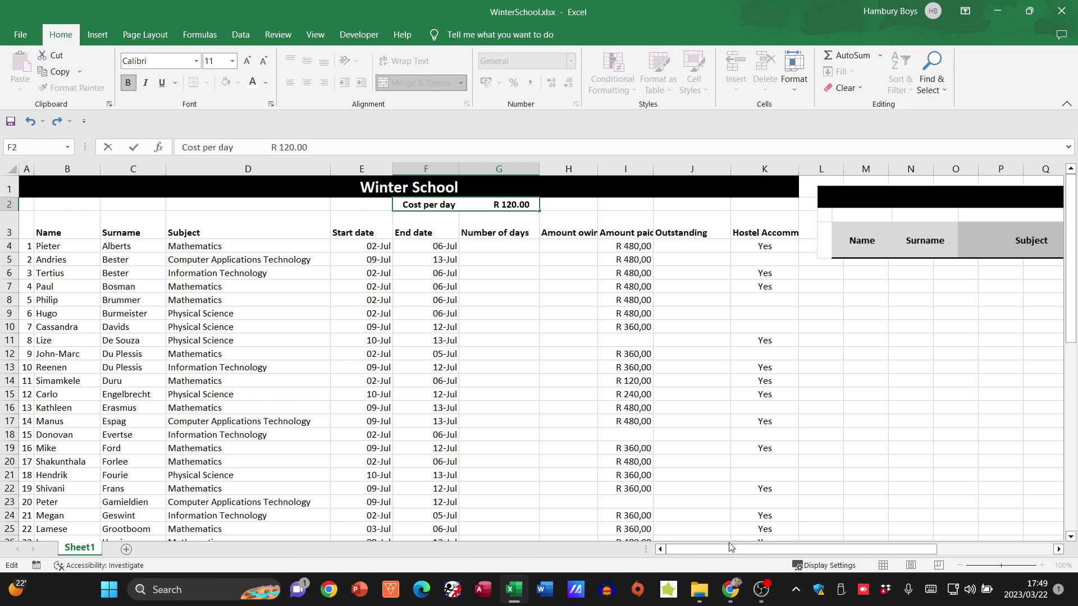
pyautogui.hotkey('ctrl', 'Return')
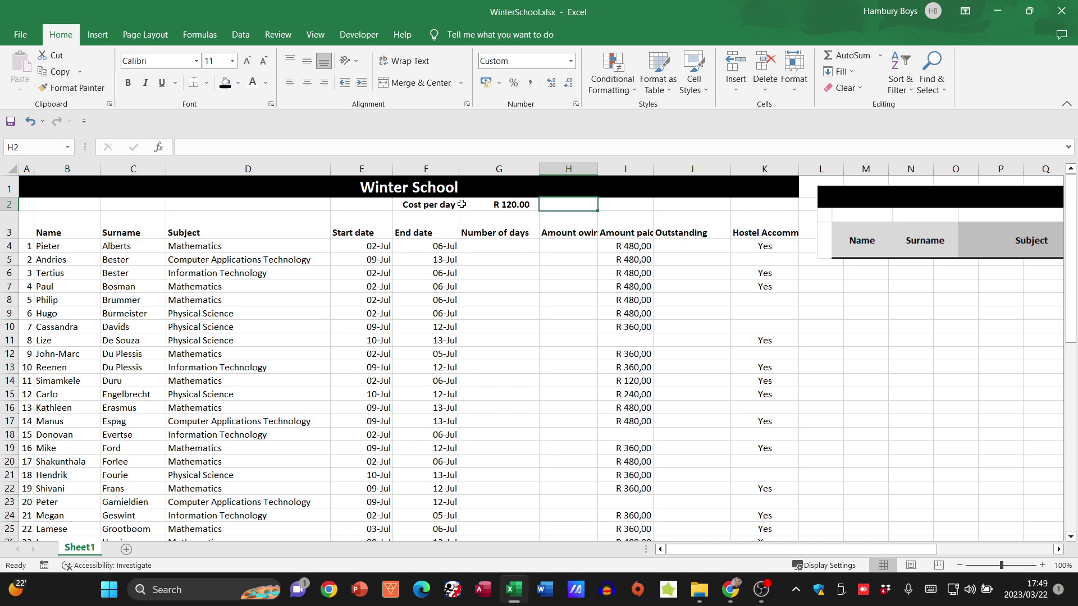
# - Give the merged cell an outside border and font size 12, and widen column G
pyautogui.click(206, 83)
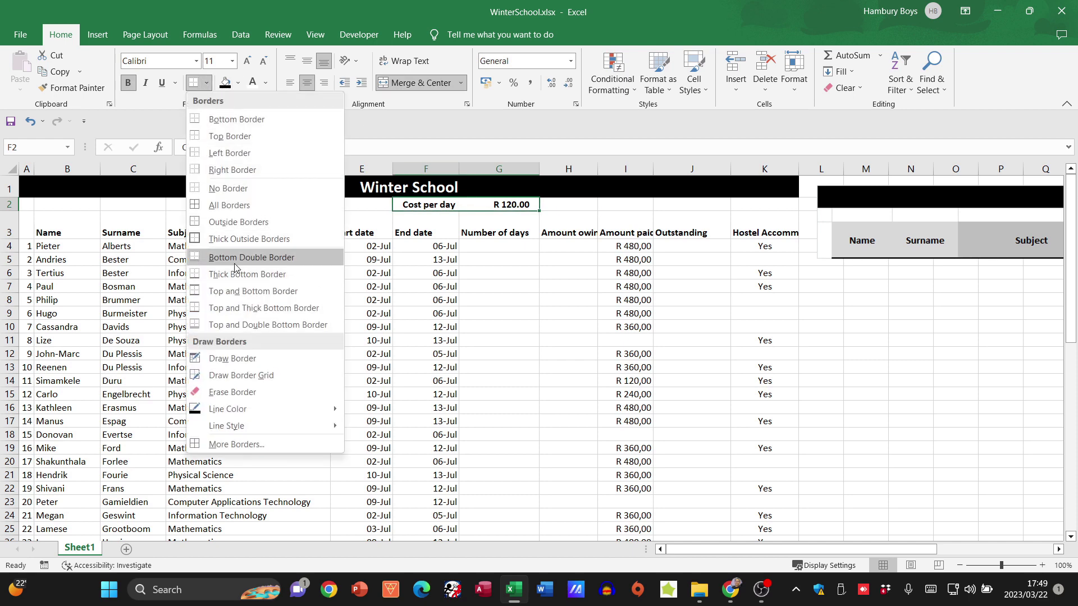
pyautogui.click(241, 239)
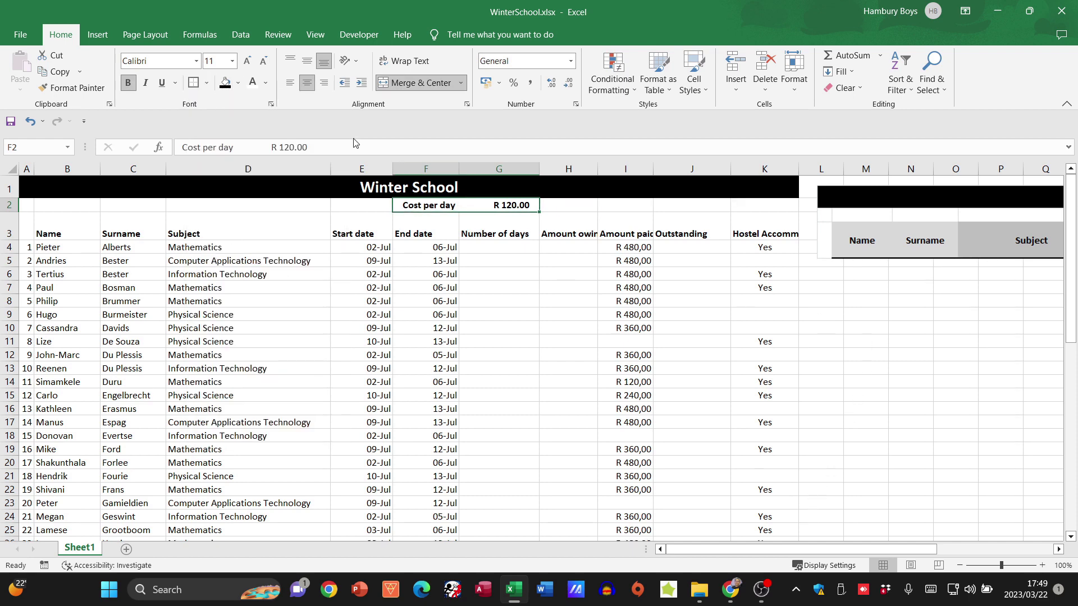
pyautogui.click(247, 61)
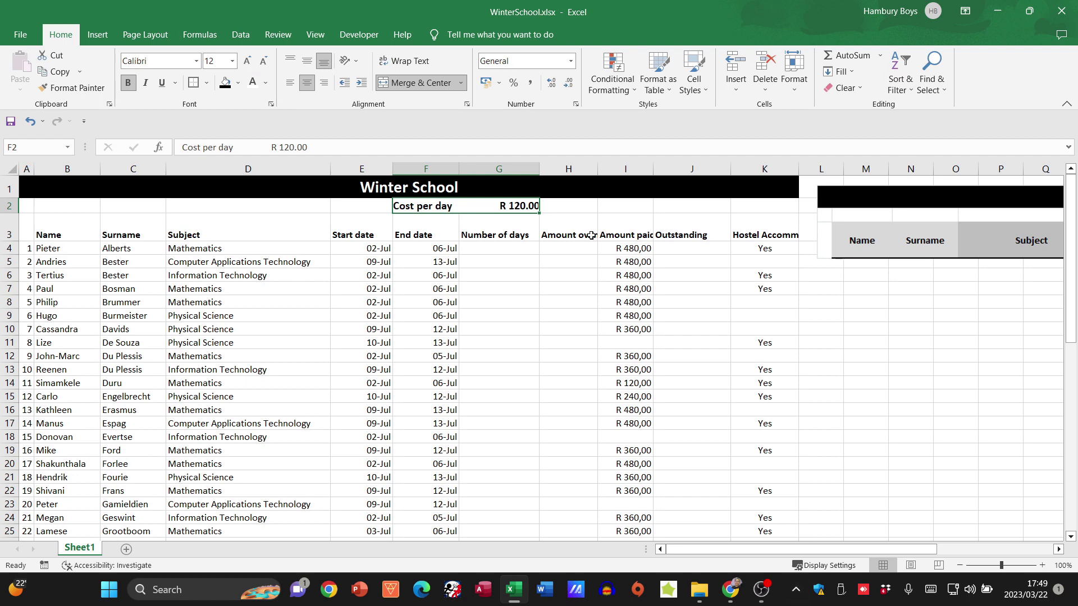
pyautogui.moveTo(539, 168); pyautogui.dragTo(545, 168)
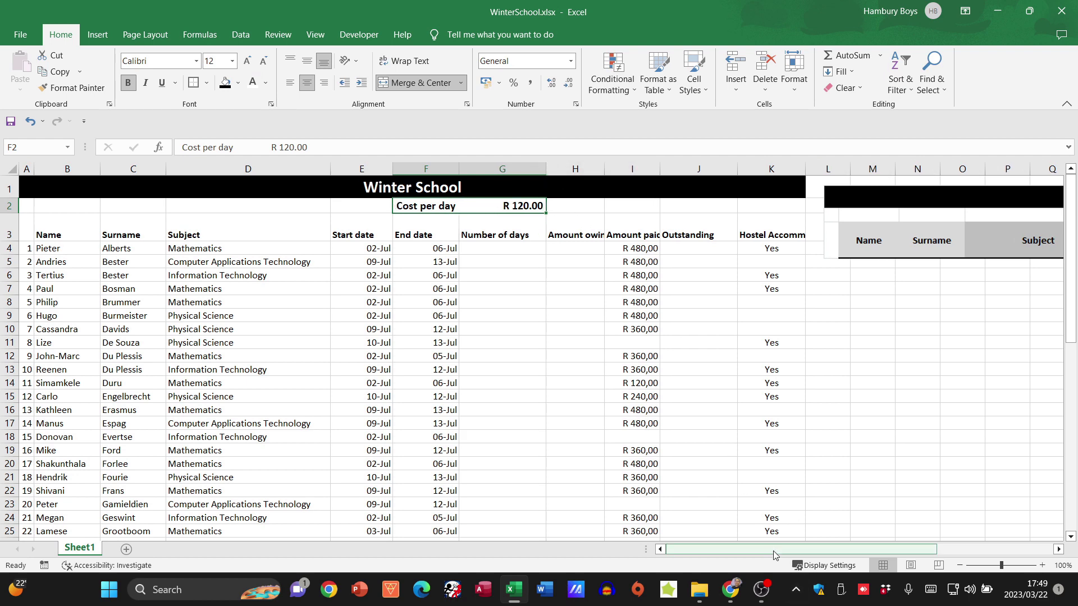
pyautogui.moveTo(774, 550); pyautogui.dragTo(835, 554)
# - Centre and middle-align the row 3 headings B3:K3 at font size 12
pyautogui.click(438, 241)
pyautogui.moveTo(438, 241)
pyautogui.mouseDown()
pyautogui.moveTo(674, 241)
pyautogui.moveTo(421, 251)
pyautogui.mouseUp()
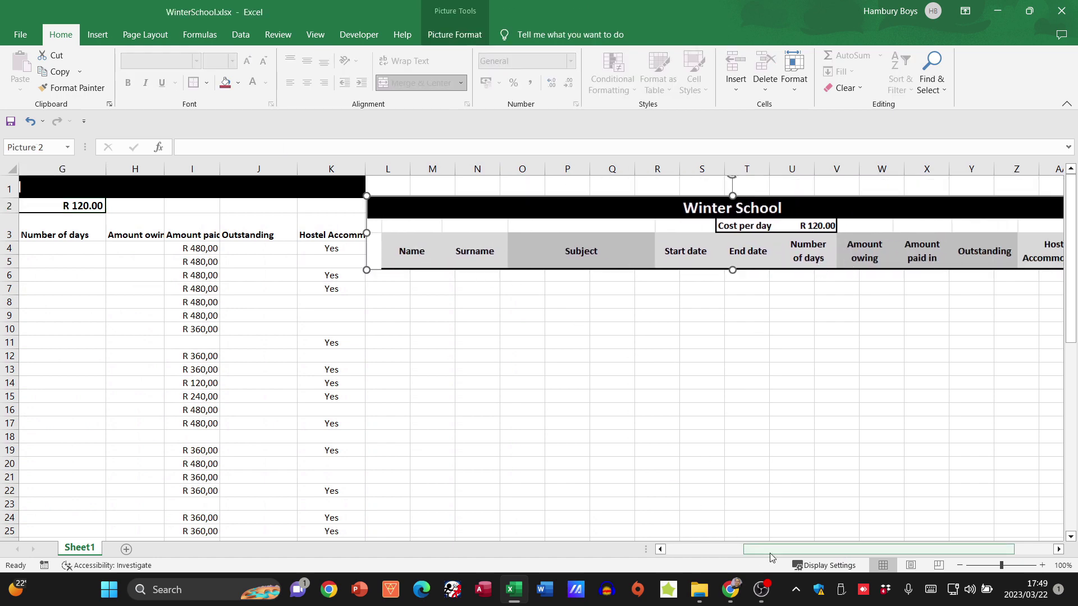
pyautogui.moveTo(771, 557); pyautogui.dragTo(671, 551)
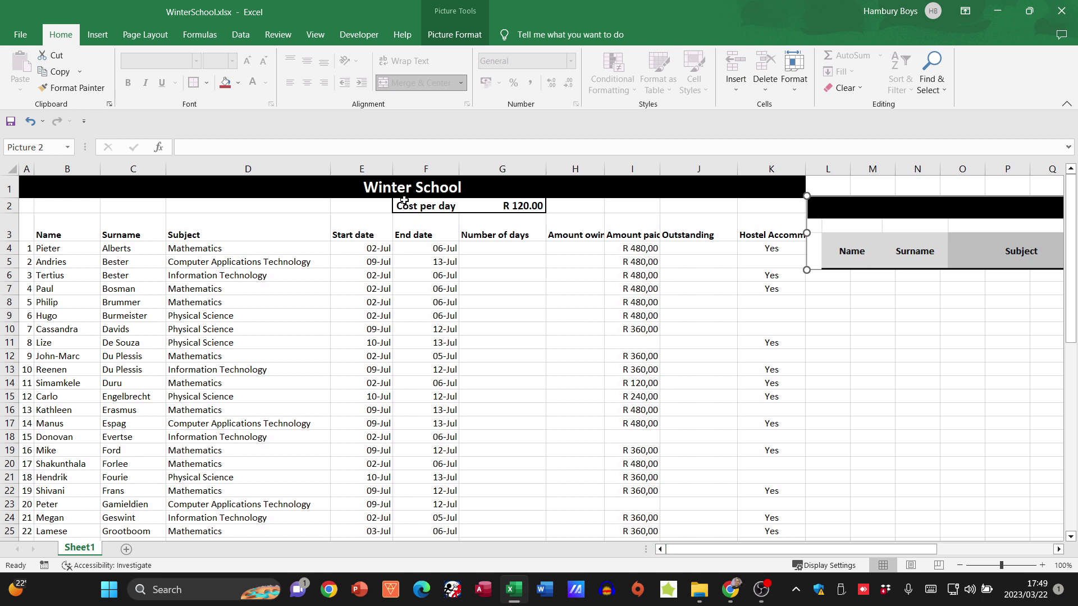
pyautogui.moveTo(44, 231); pyautogui.dragTo(751, 230)
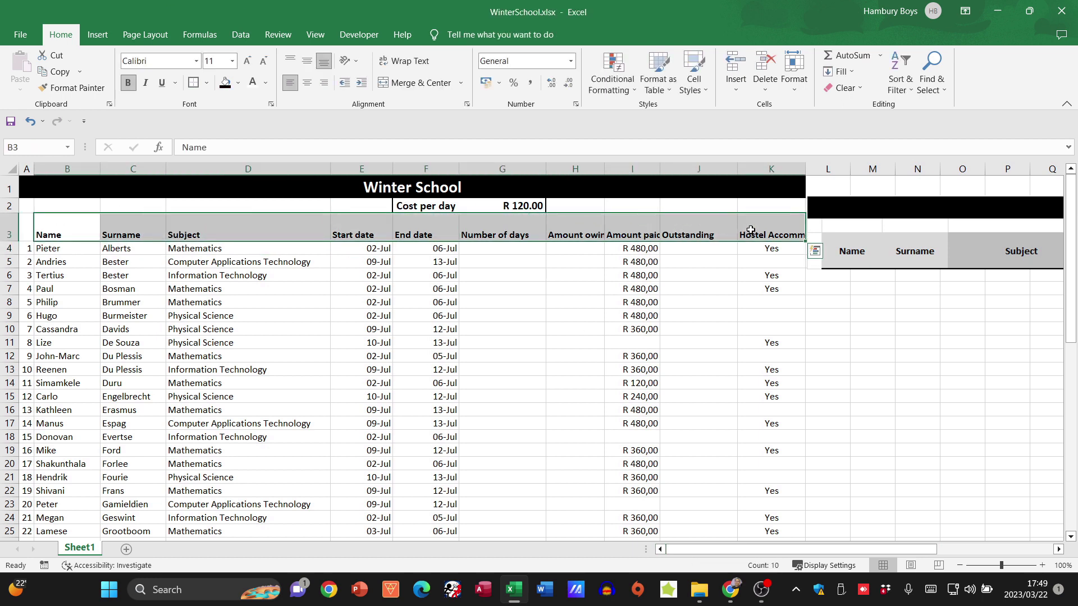
pyautogui.click(307, 82)
pyautogui.click(307, 62)
pyautogui.click(247, 61)
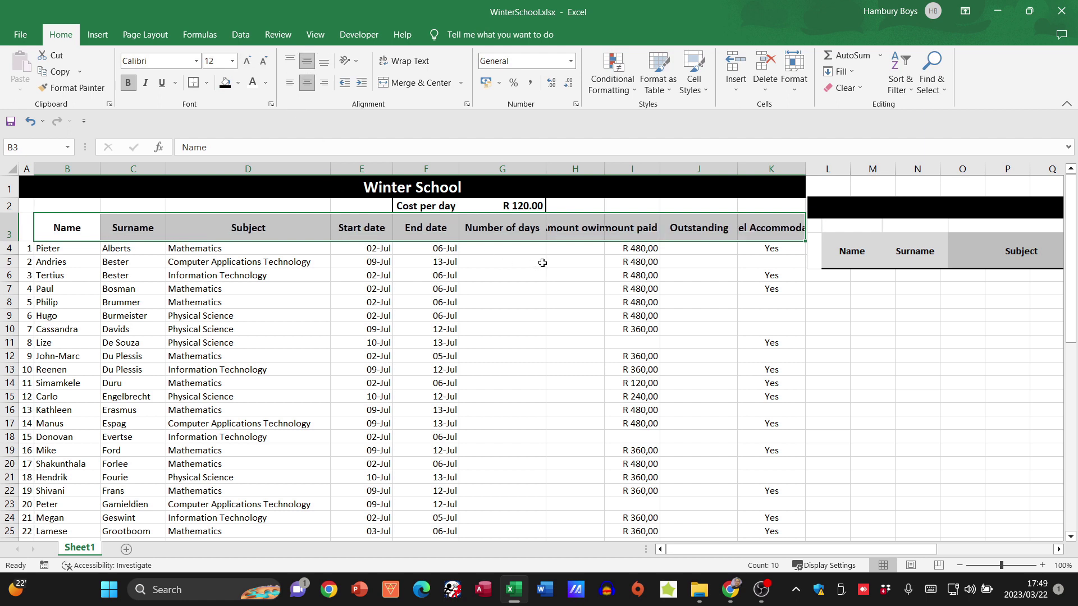
# - Wrap the H3, I3 and K3 headings, make row 3 taller, and widen columns H and K
pyautogui.click(581, 230)
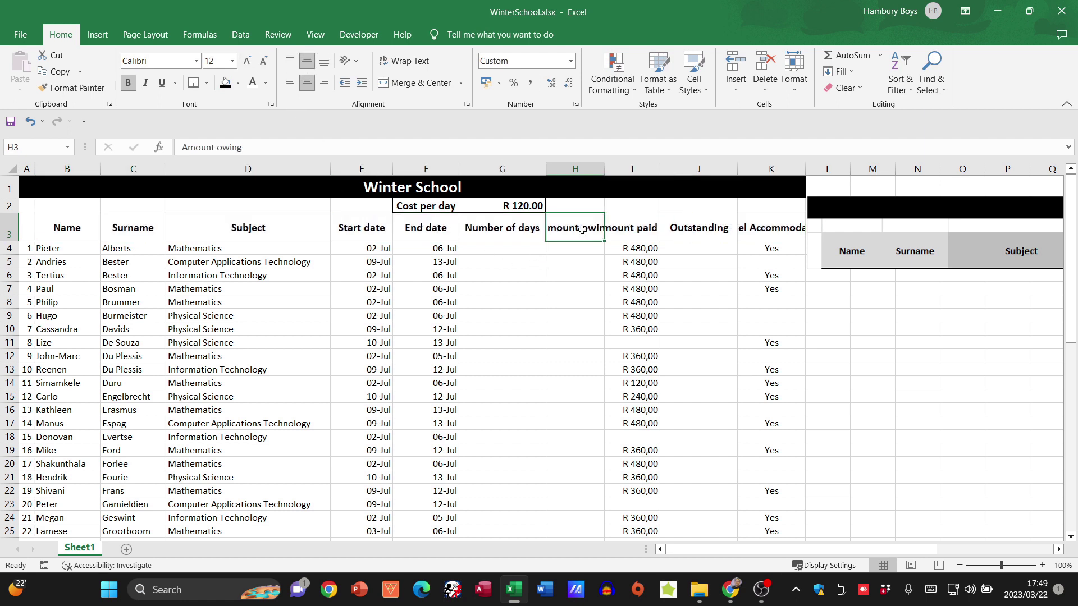
pyautogui.click(432, 63)
pyautogui.press('Right')
pyautogui.click(434, 66)
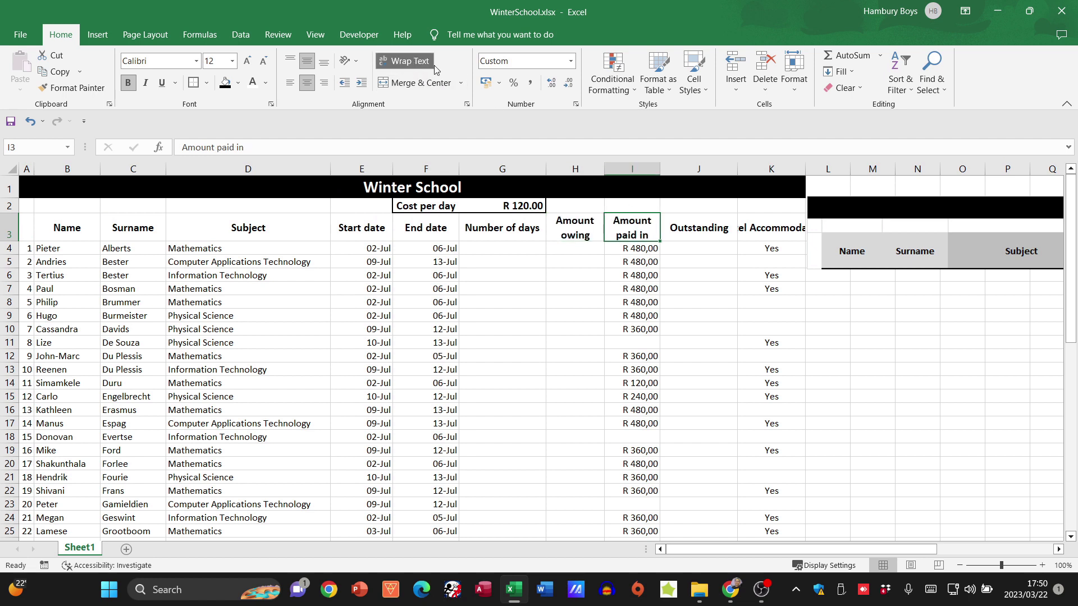
pyautogui.moveTo(842, 238); pyautogui.dragTo(887, 235)
pyautogui.click(771, 224)
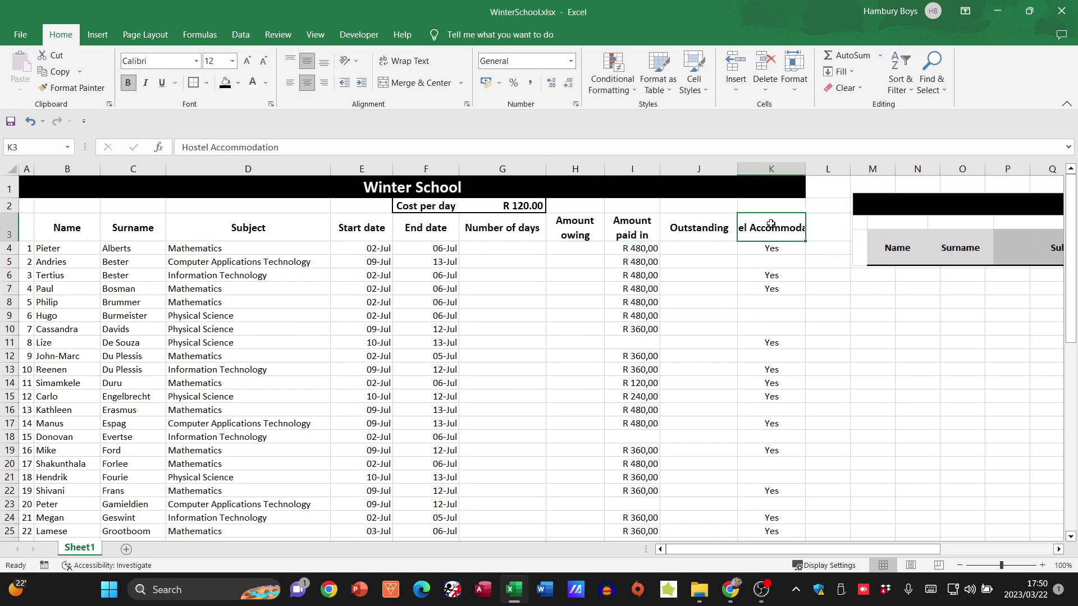
pyautogui.click(420, 60)
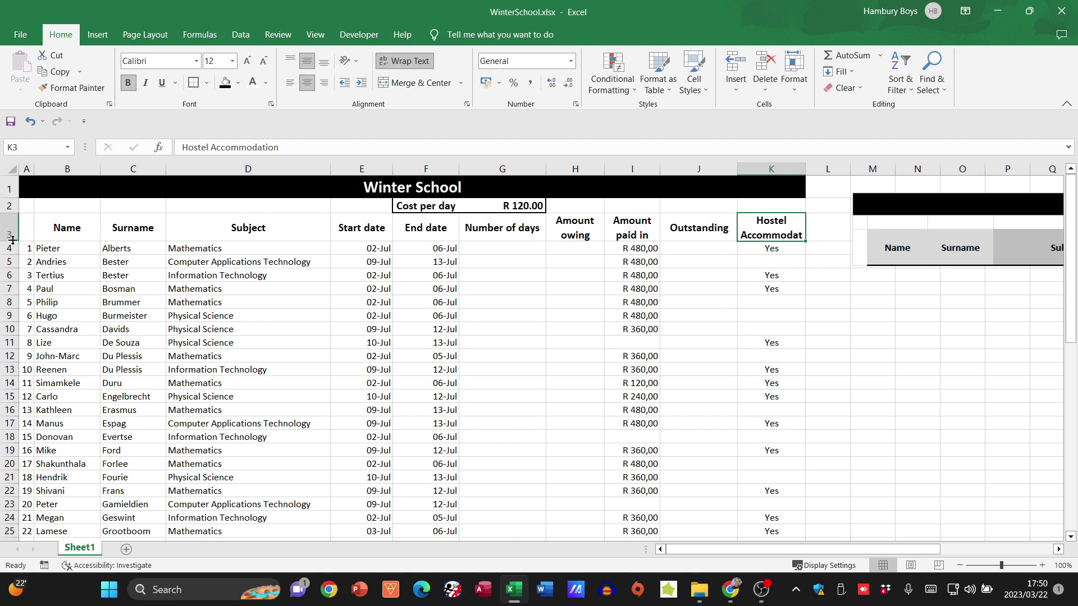
pyautogui.moveTo(13, 239); pyautogui.dragTo(13, 250)
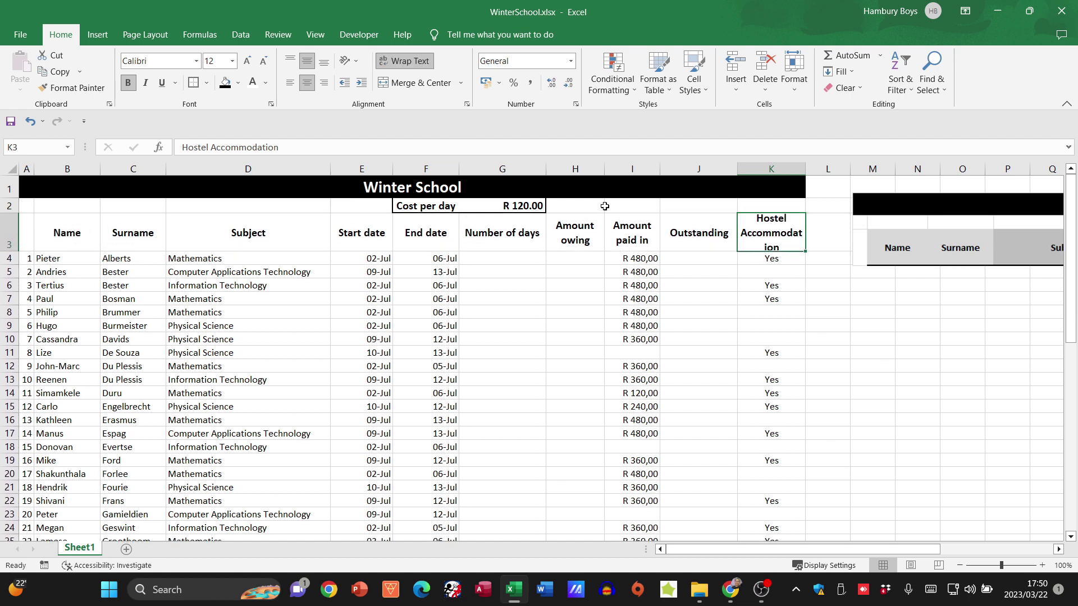
pyautogui.moveTo(605, 176); pyautogui.dragTo(668, 169)
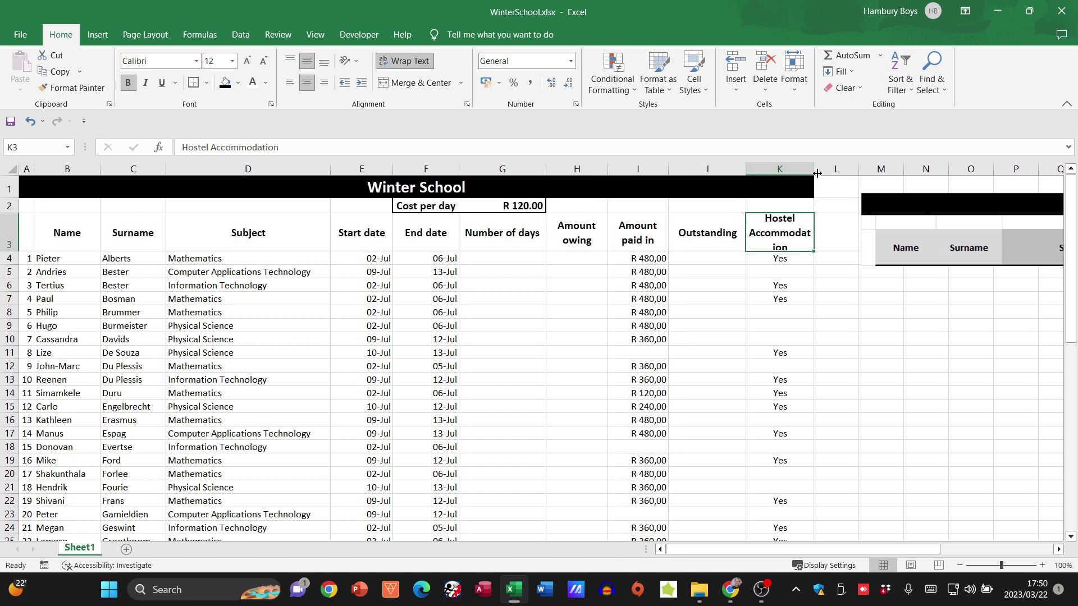
pyautogui.moveTo(817, 173); pyautogui.dragTo(837, 169)
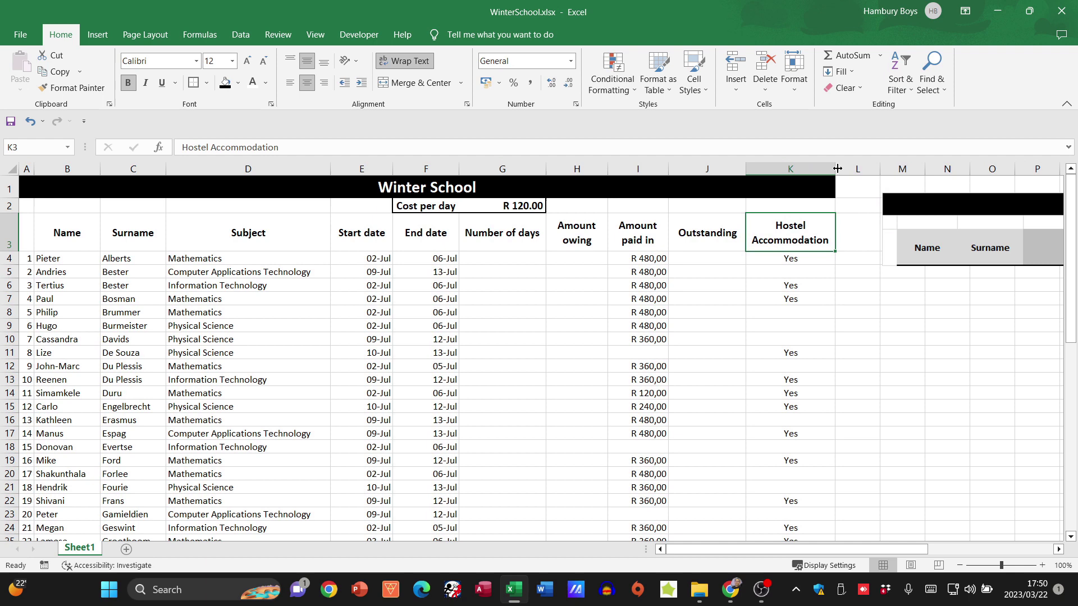
pyautogui.moveTo(836, 550); pyautogui.dragTo(949, 553)
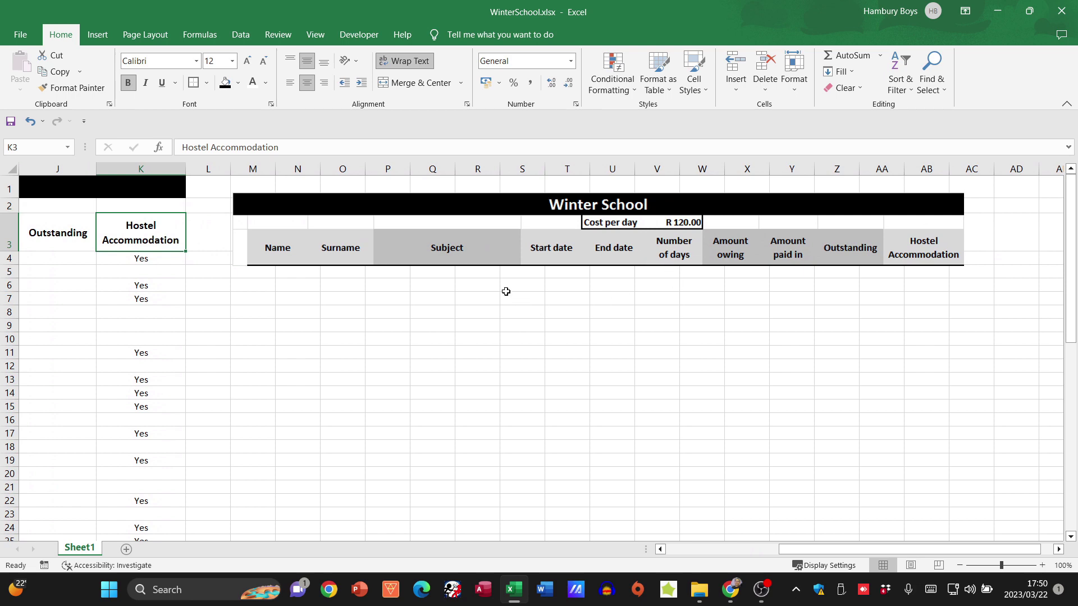
pyautogui.moveTo(817, 540); pyautogui.dragTo(729, 548)
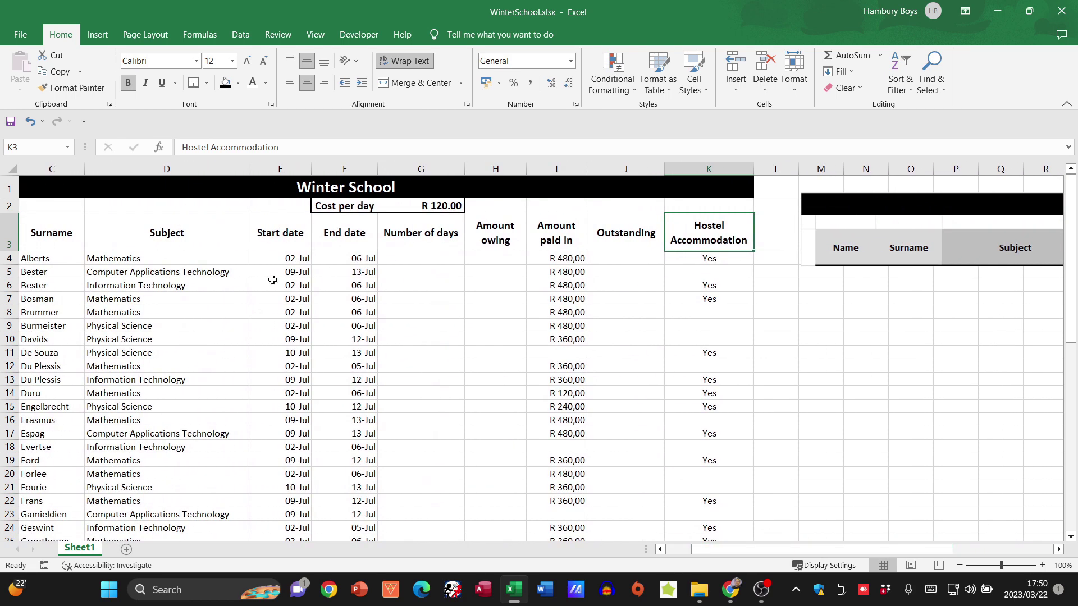
# - Fill the Subject, Amount owing, Amount paid in and Outstanding headers with dark grey
pyautogui.click(133, 230)
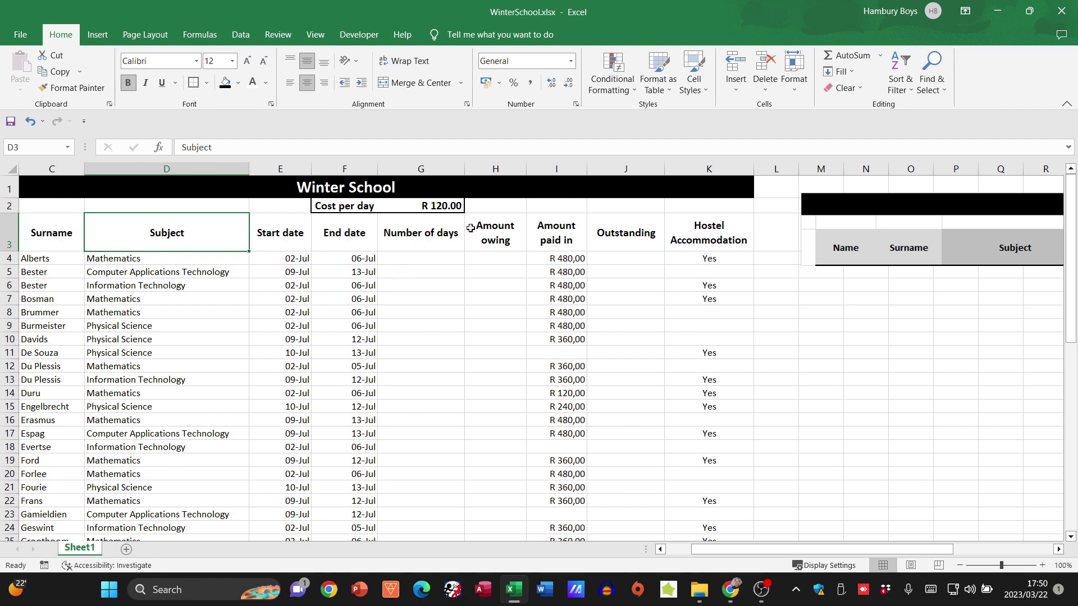
pyautogui.keyDown('ctrl'); pyautogui.click(488, 229); pyautogui.keyUp('ctrl')
pyautogui.keyDown('ctrl'); pyautogui.click(550, 234); pyautogui.keyUp('ctrl')
pyautogui.keyDown('ctrl'); pyautogui.click(610, 235); pyautogui.keyUp('ctrl')
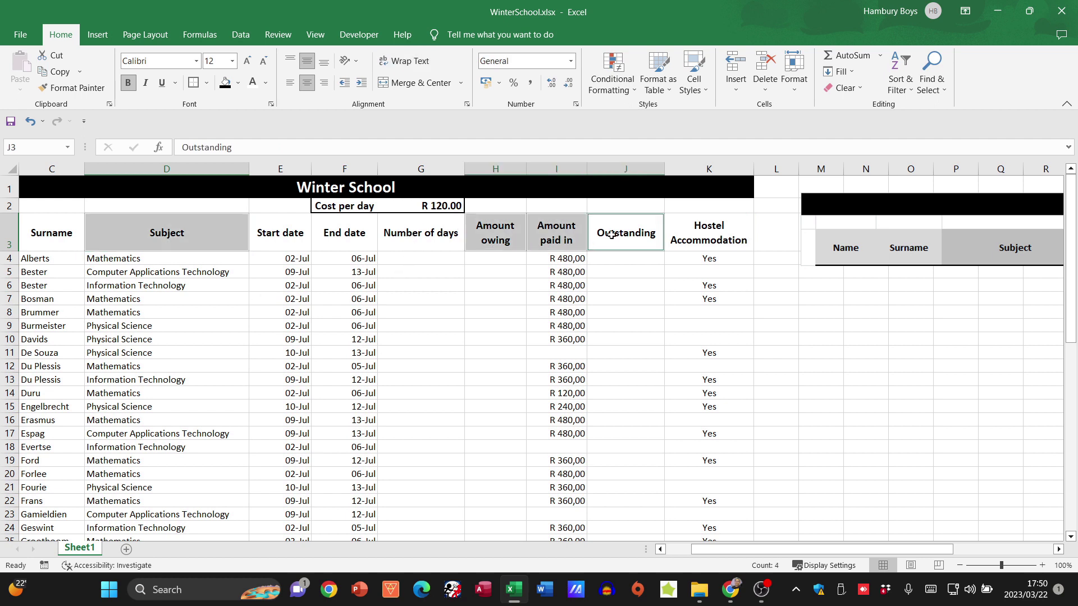
pyautogui.click(238, 84)
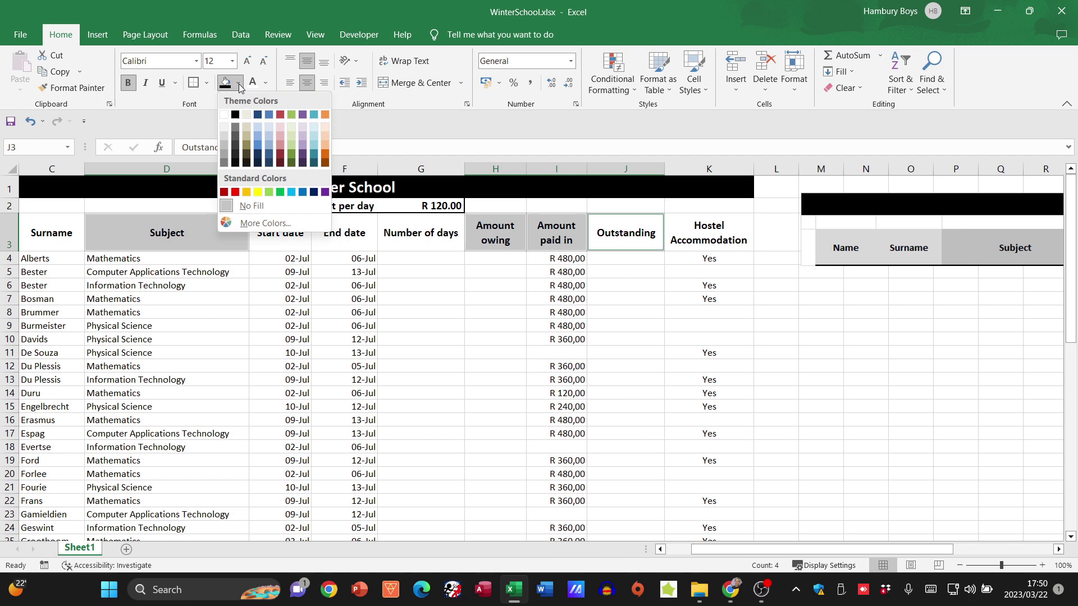
pyautogui.click(224, 157)
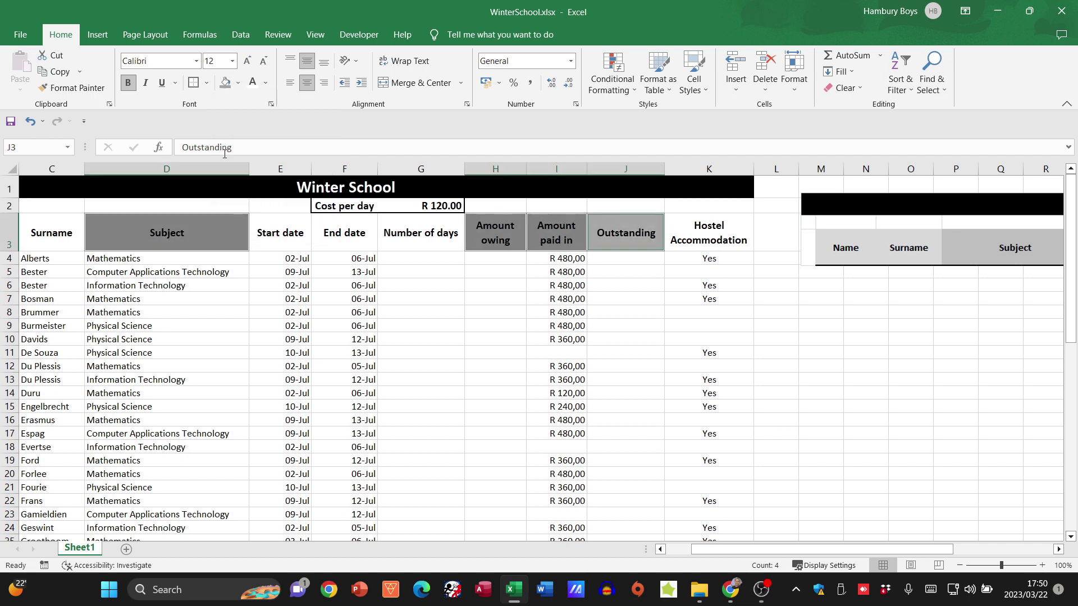
# - Fill the Surname, Start date, End date, Number of days and Hostel Accommodation headers light grey
pyautogui.click(39, 236)
pyautogui.keyDown('ctrl'); pyautogui.click(275, 232); pyautogui.keyUp('ctrl')
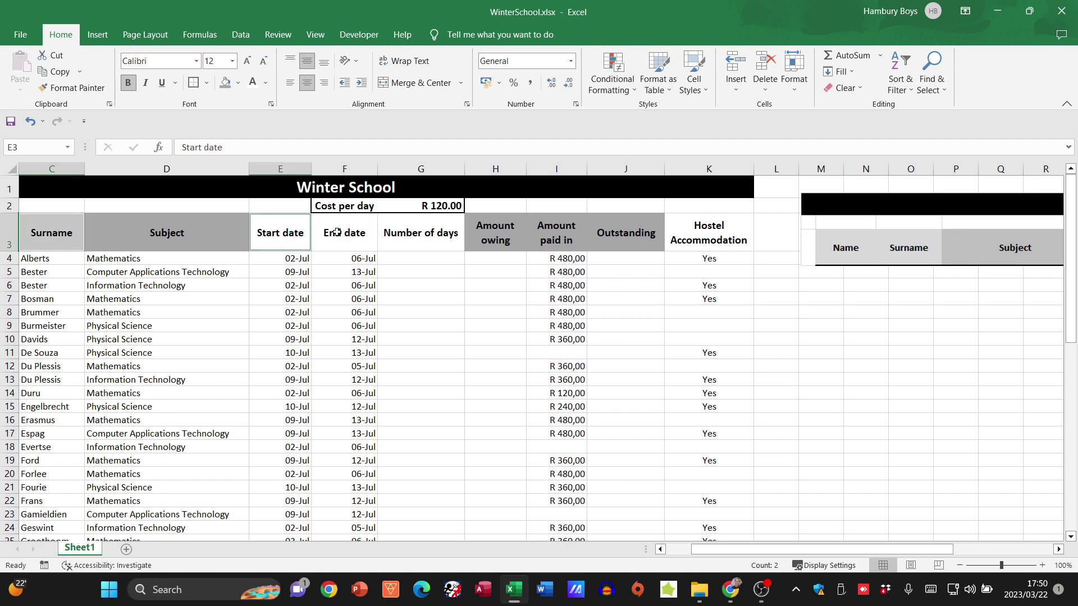
pyautogui.keyDown('ctrl'); pyautogui.click(359, 235); pyautogui.keyUp('ctrl')
pyautogui.keyDown('ctrl'); pyautogui.click(417, 236); pyautogui.keyUp('ctrl')
pyautogui.keyDown('ctrl'); pyautogui.click(702, 232); pyautogui.keyUp('ctrl')
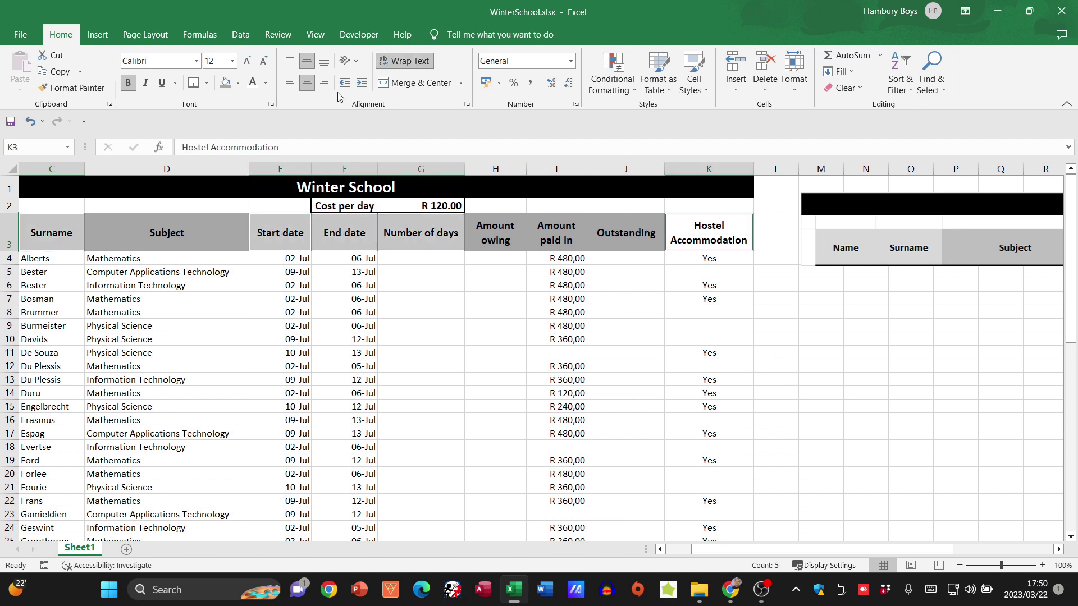
pyautogui.click(238, 82)
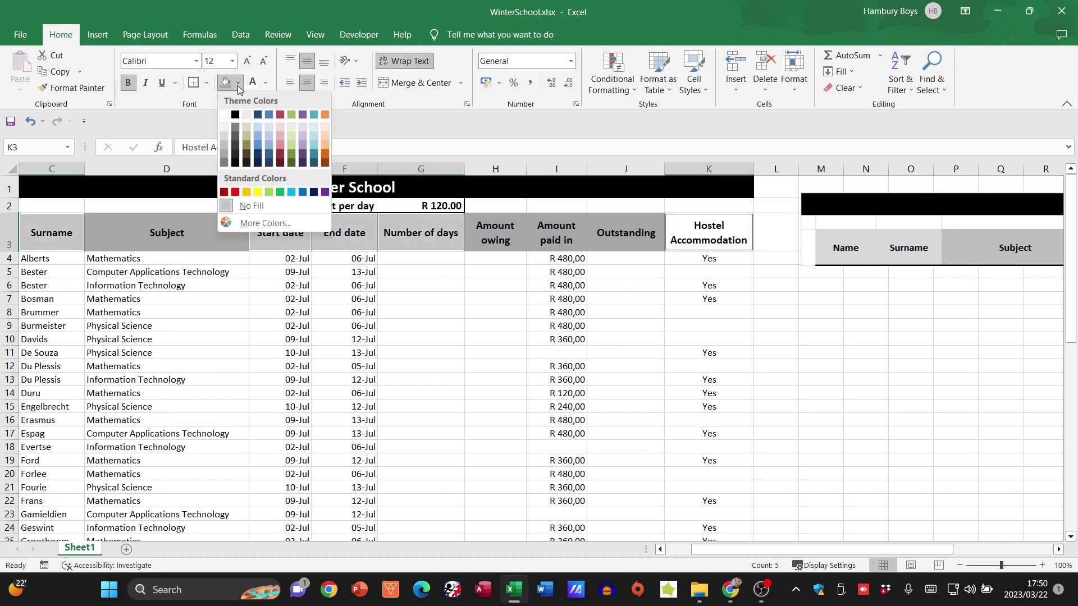
pyautogui.click(224, 136)
pyautogui.click(840, 393)
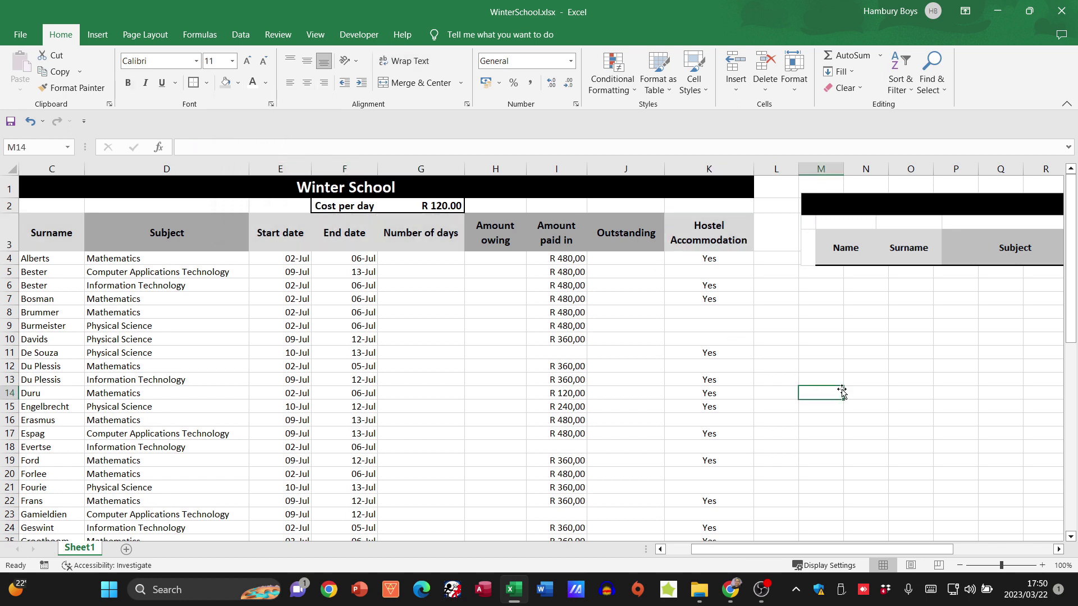
# - Enter =F4-E4 in G4 and copy it down to G12
pyautogui.click(407, 260)
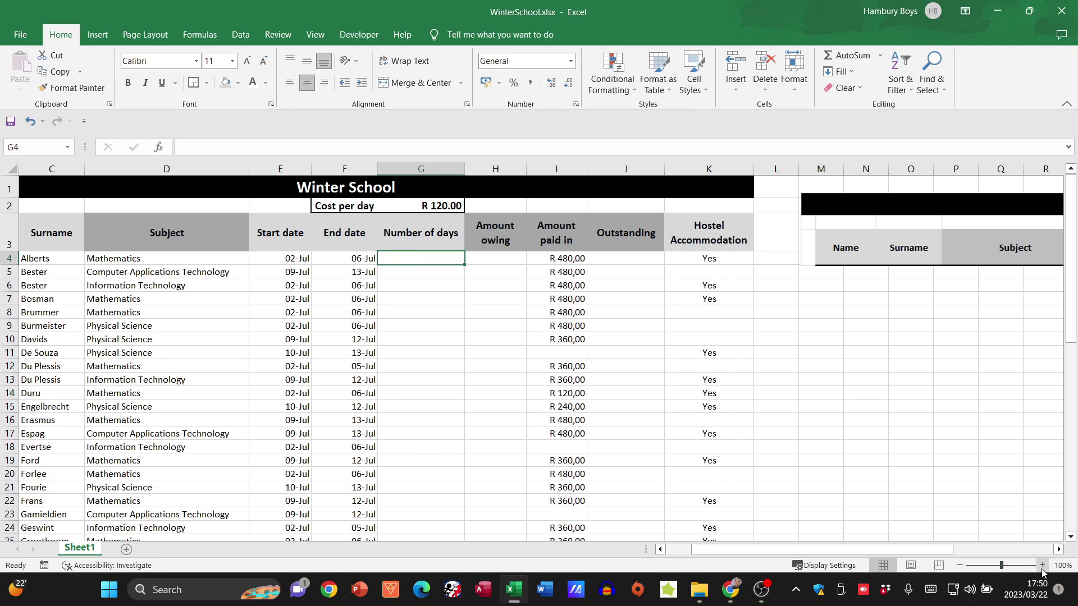
pyautogui.click(1042, 567)
pyautogui.click(1041, 566)
pyautogui.click(1041, 566)
pyautogui.click(1041, 567)
pyautogui.click(1041, 566)
pyautogui.click(1041, 566)
pyautogui.click(1041, 566)
pyautogui.scroll(1, 692, 419)
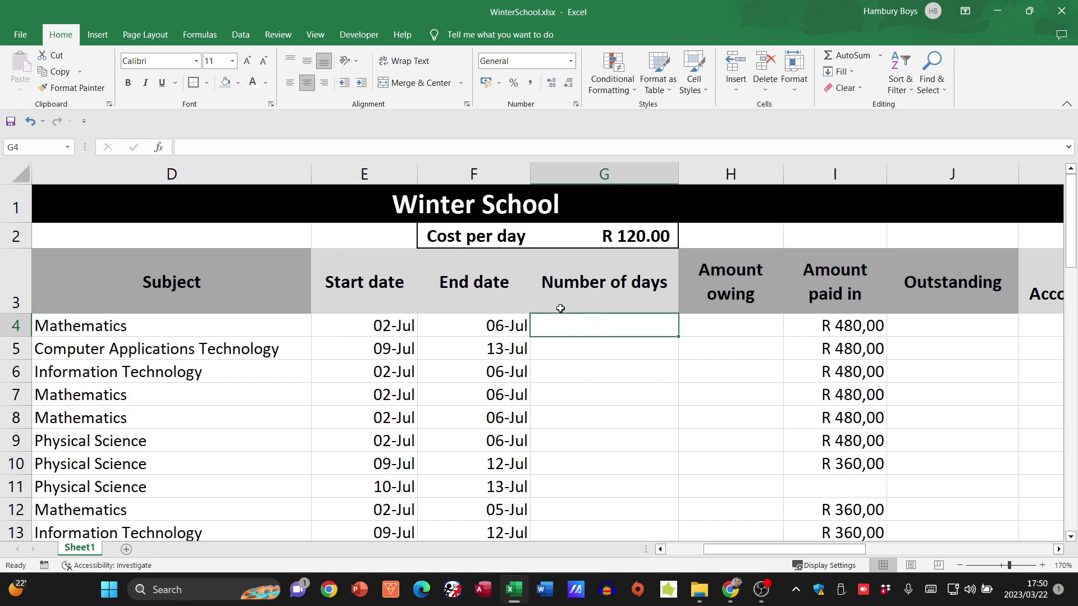
pyautogui.write('=')
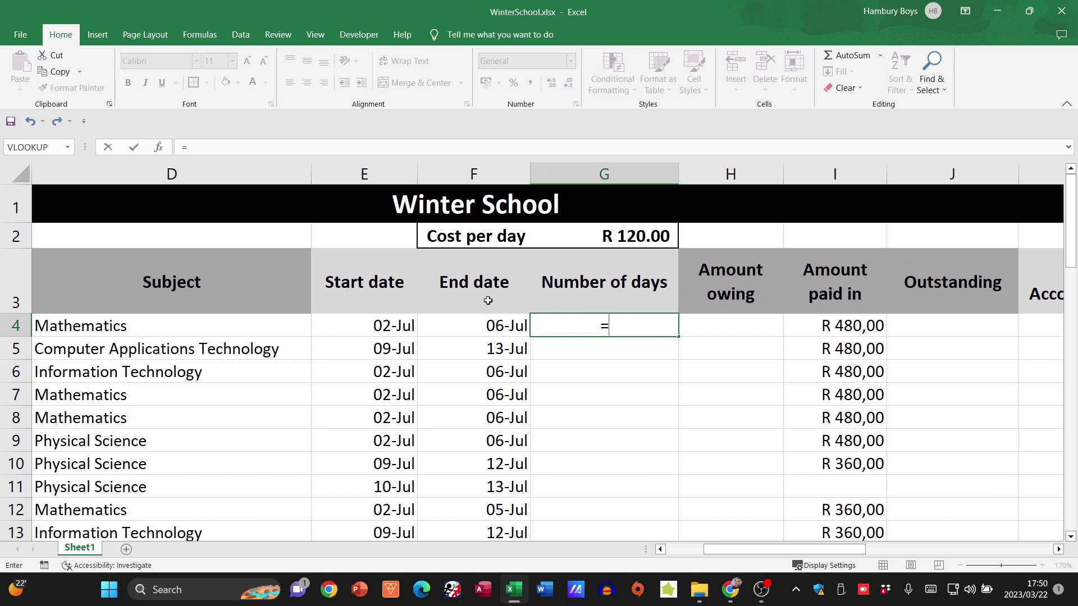
pyautogui.click(486, 326)
pyautogui.write('-')
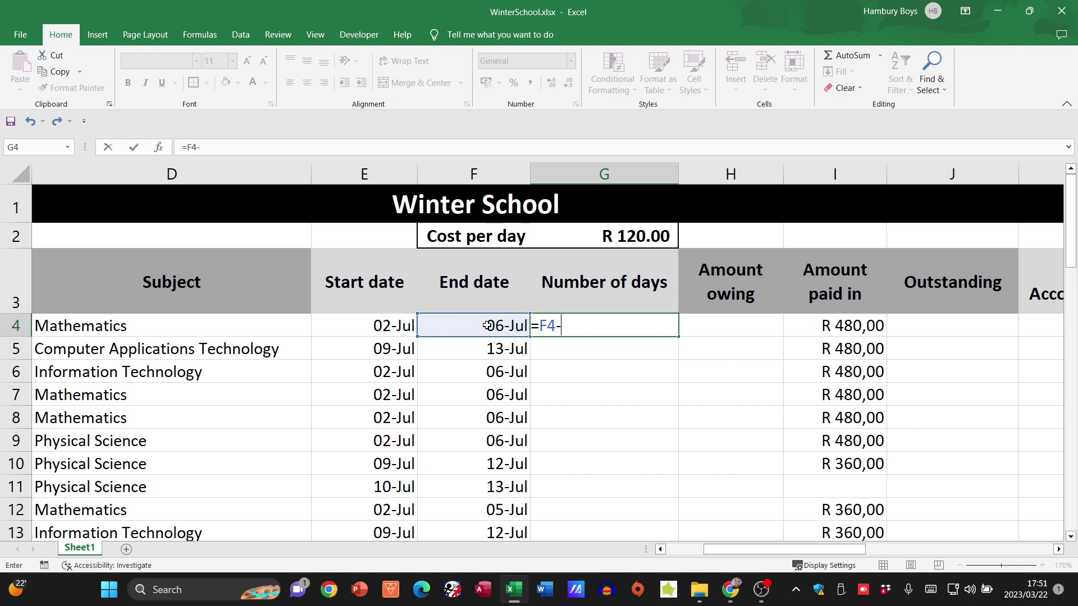
pyautogui.click(400, 330)
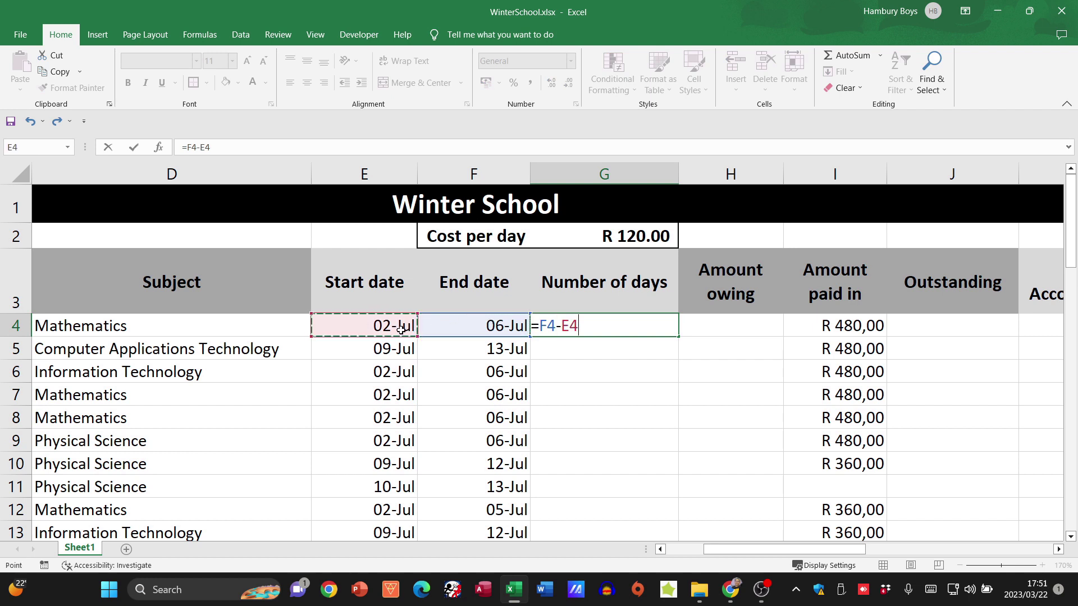
pyautogui.press('Return')
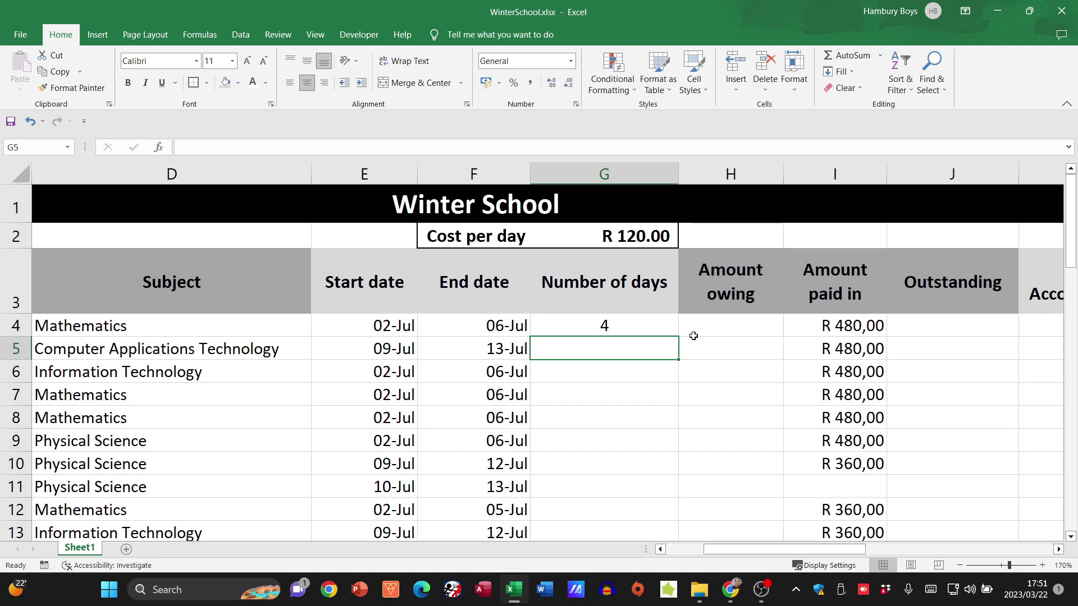
pyautogui.click(650, 327)
pyautogui.moveTo(678, 336); pyautogui.dragTo(678, 524)
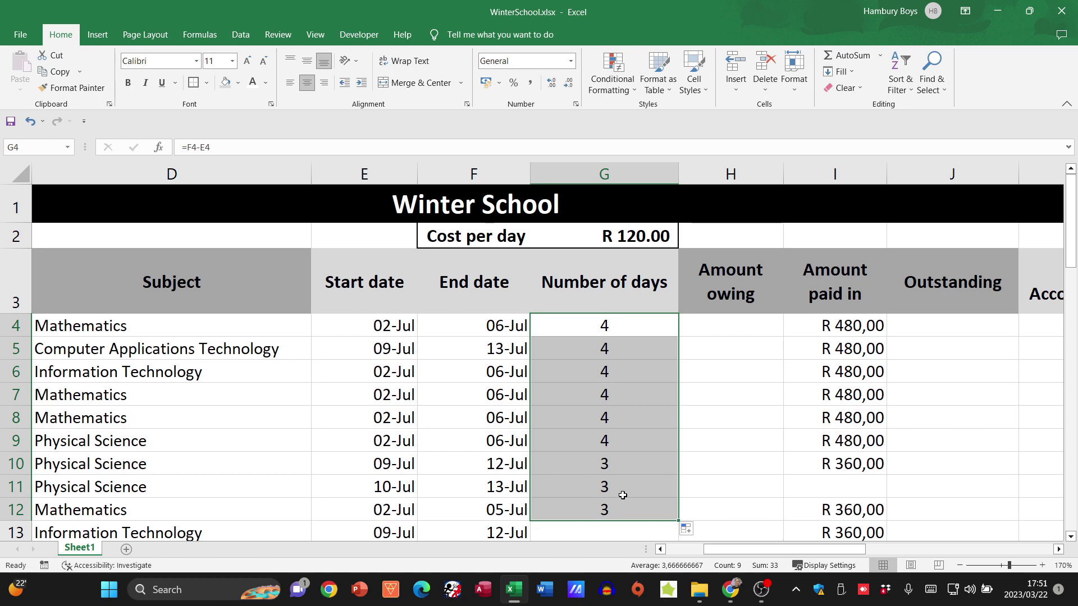
# - Enter =G4*120 in H4 and copy it down to H12
pyautogui.click(727, 363)
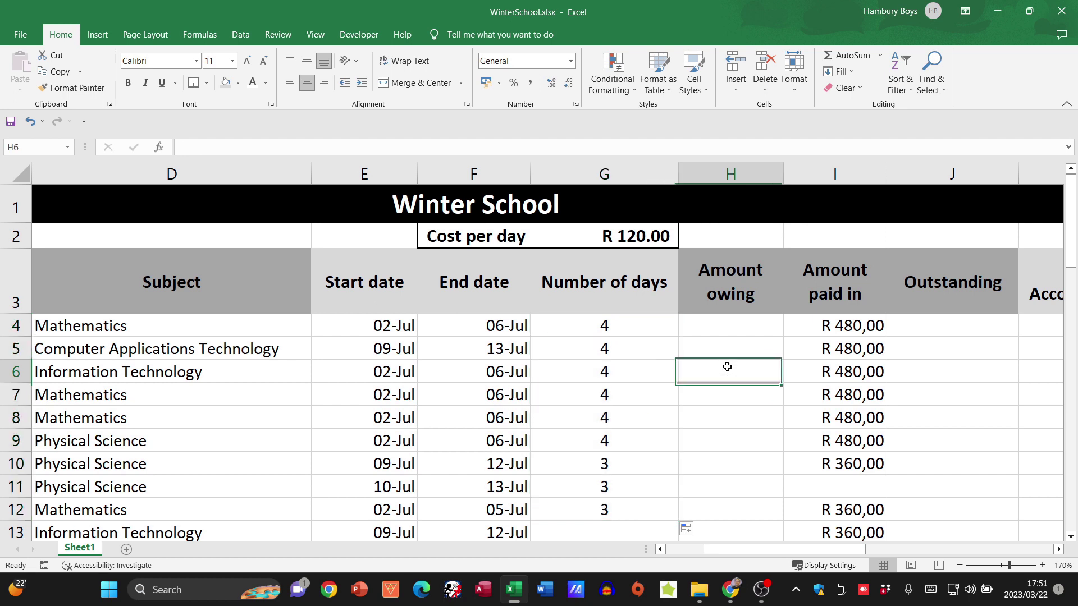
pyautogui.click(730, 333)
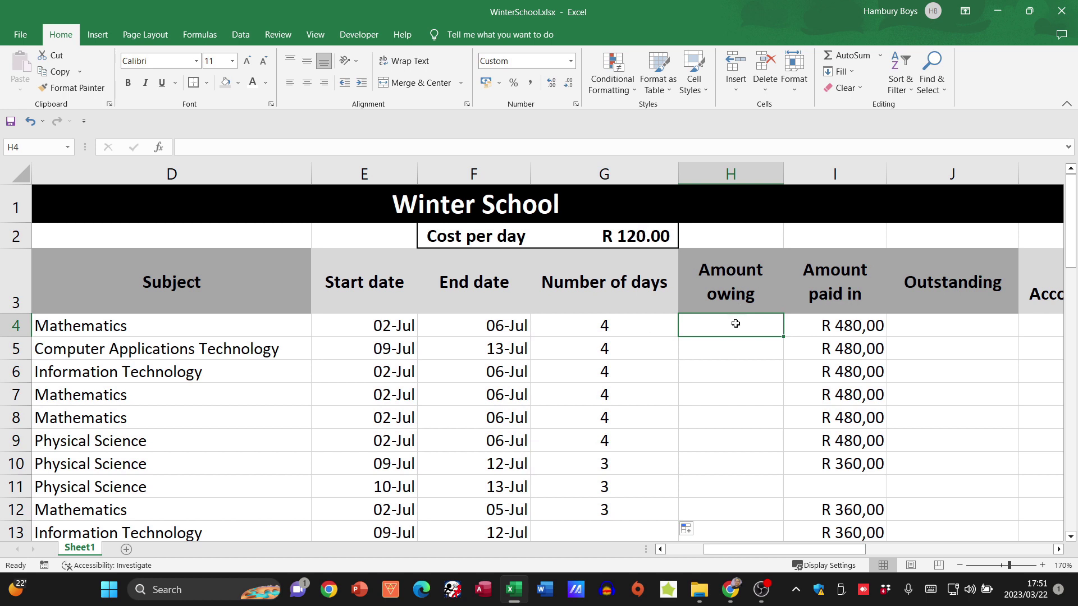
pyautogui.write('=')
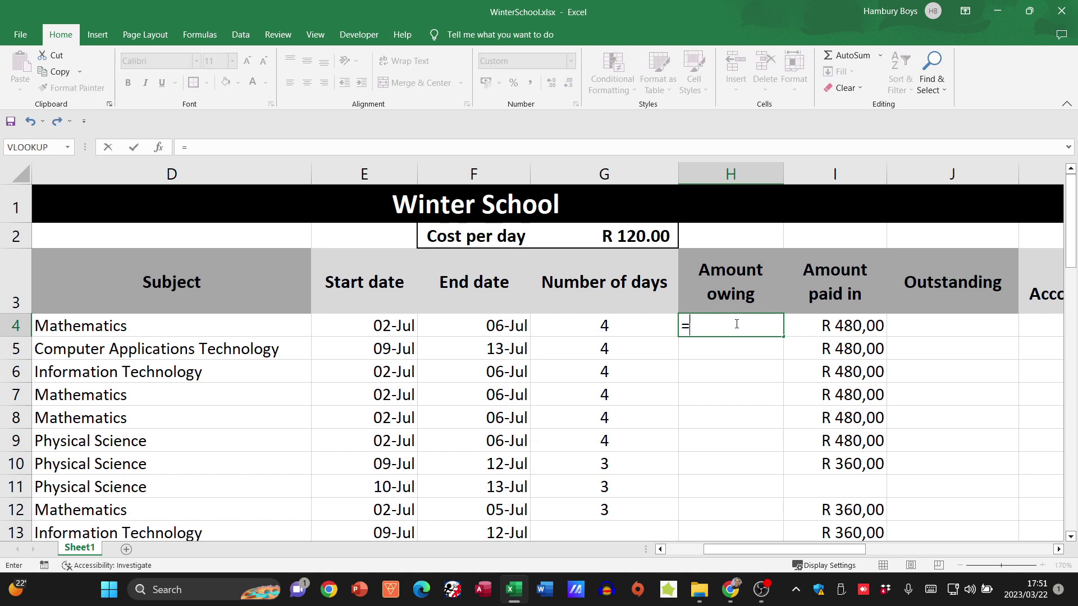
pyautogui.click(610, 325)
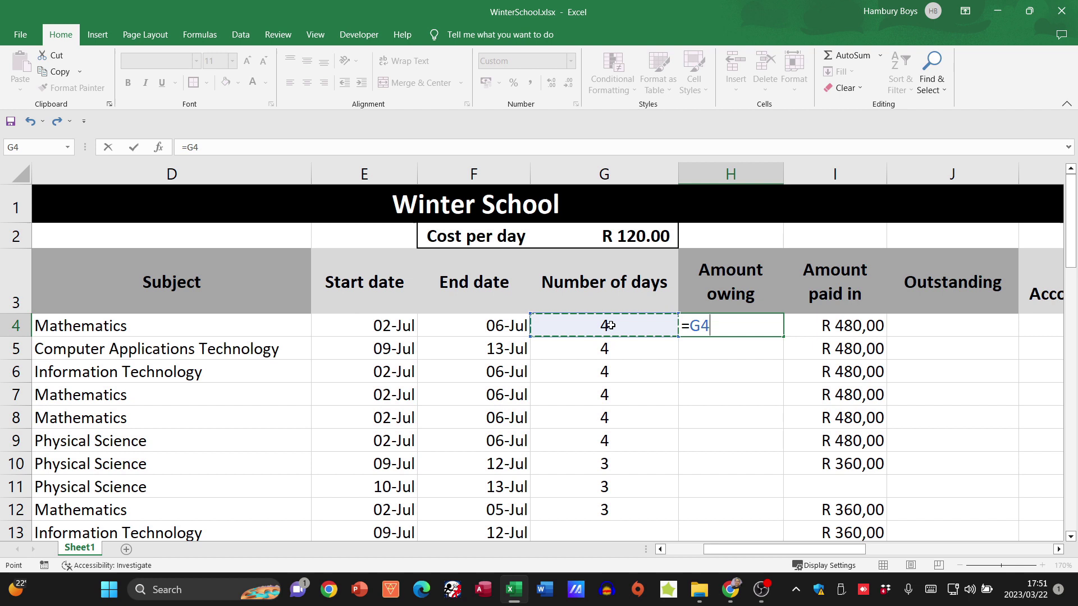
pyautogui.write('*120')
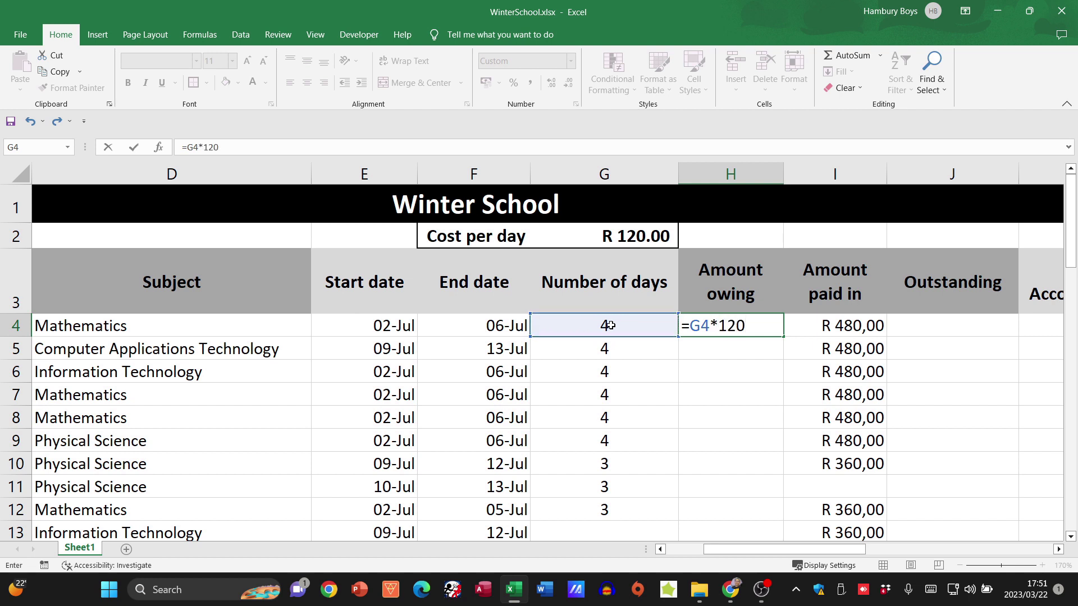
pyautogui.press('Return')
pyautogui.click(766, 328)
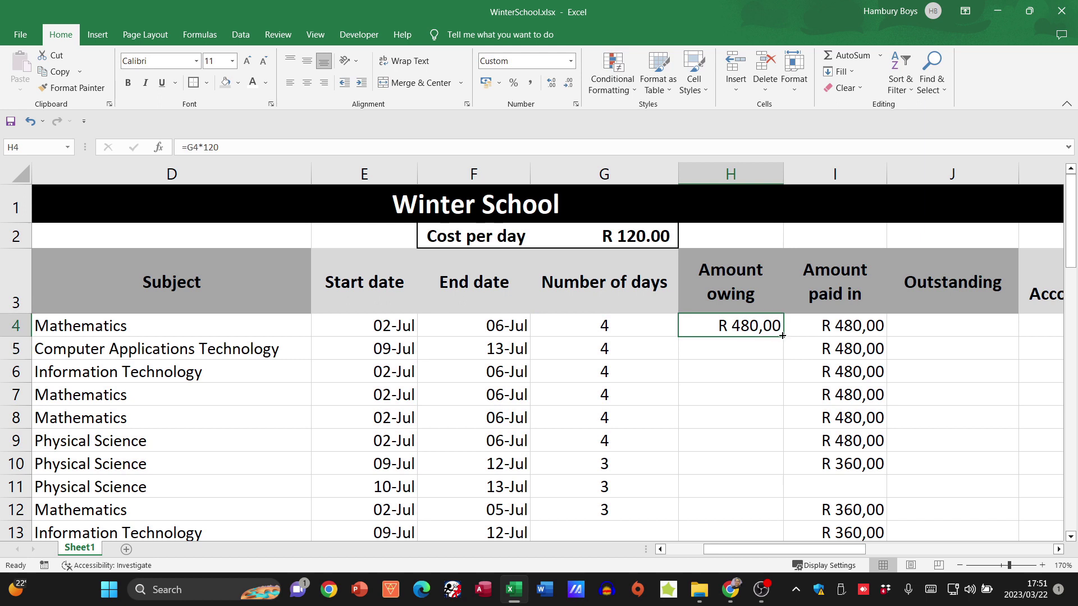
pyautogui.moveTo(781, 336); pyautogui.dragTo(790, 509)
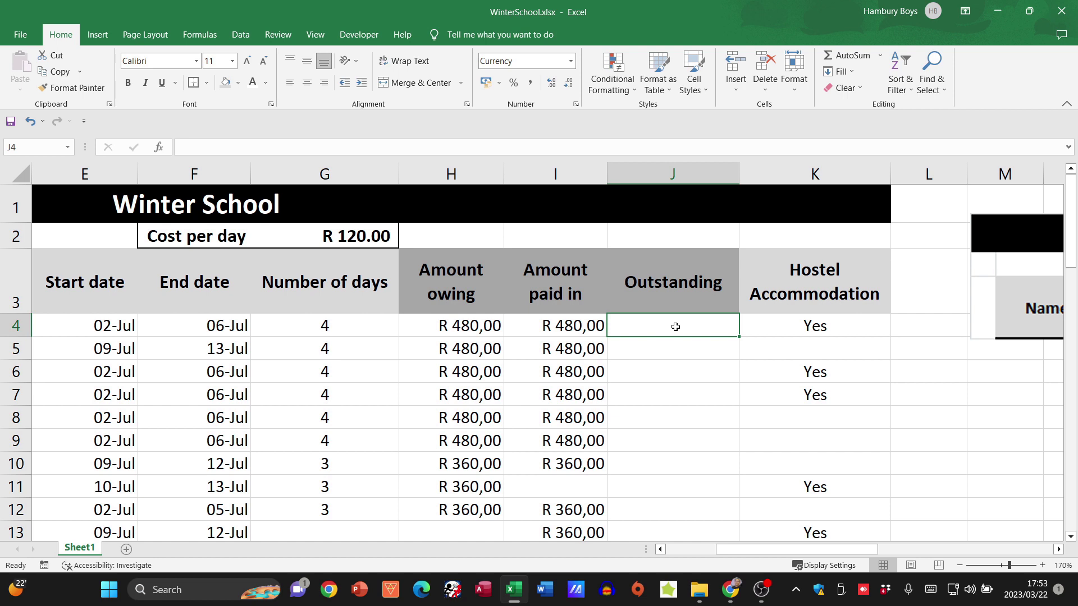
# - Enter =H4-I4 in J4 and copy it down to J19
pyautogui.write('=')
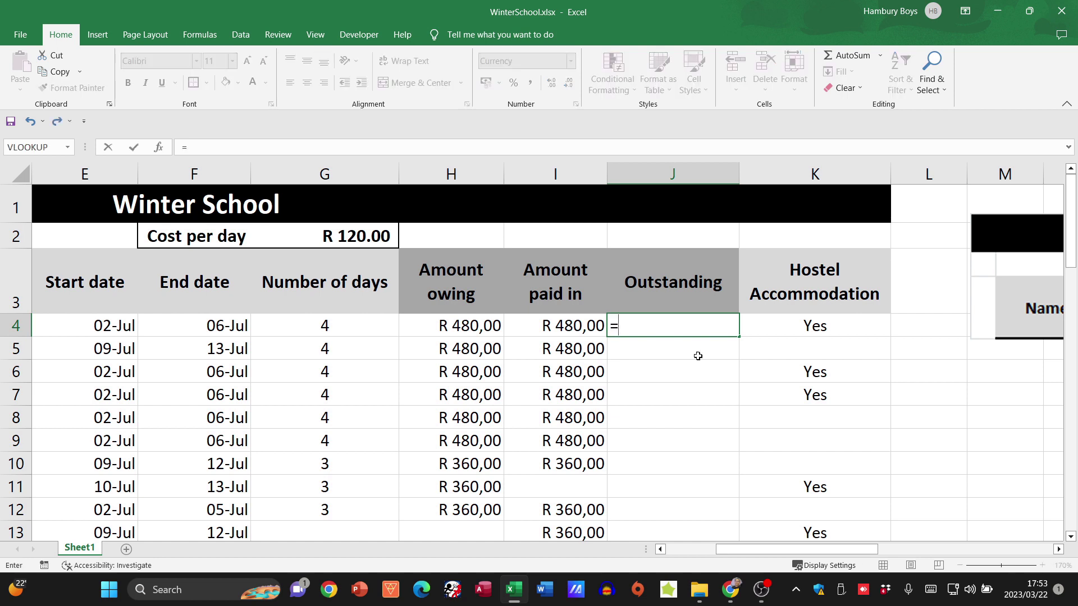
pyautogui.click(474, 332)
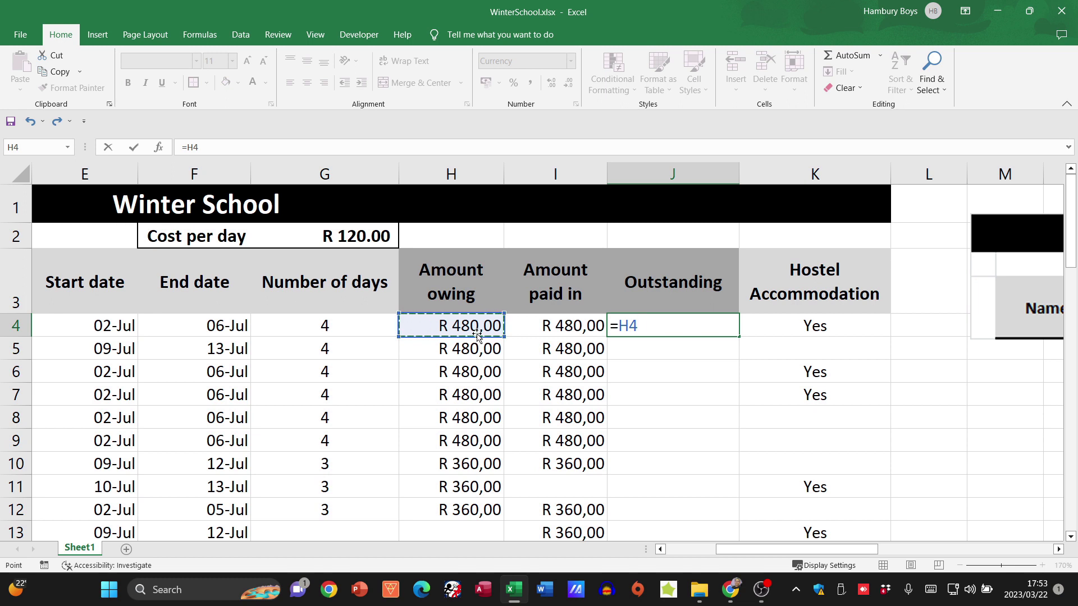
pyautogui.write('-')
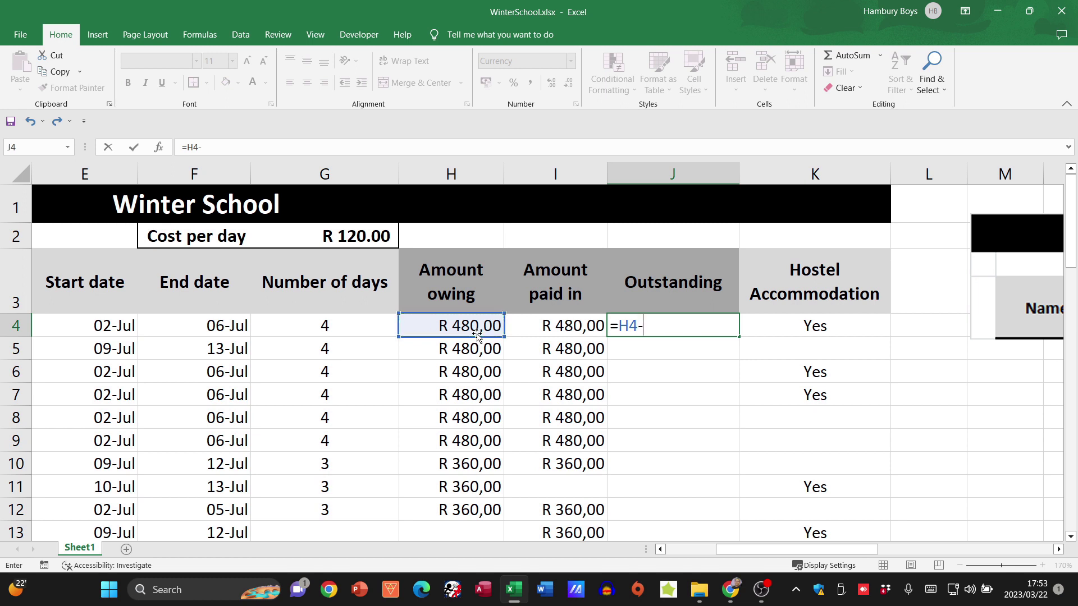
pyautogui.click(568, 325)
pyautogui.press('Return')
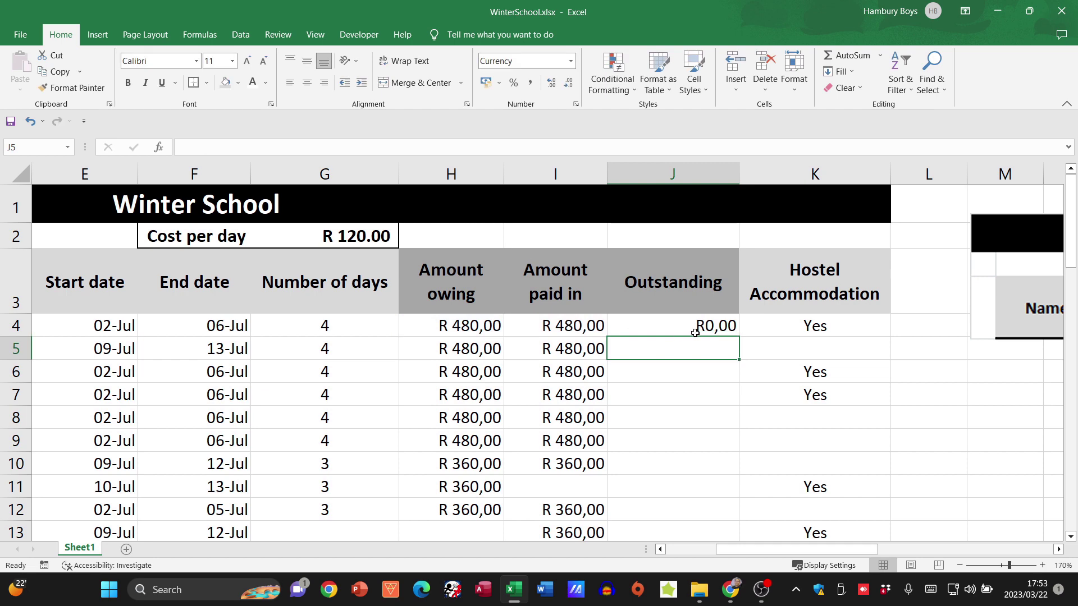
pyautogui.click(732, 330)
pyautogui.moveTo(739, 335); pyautogui.dragTo(724, 527)
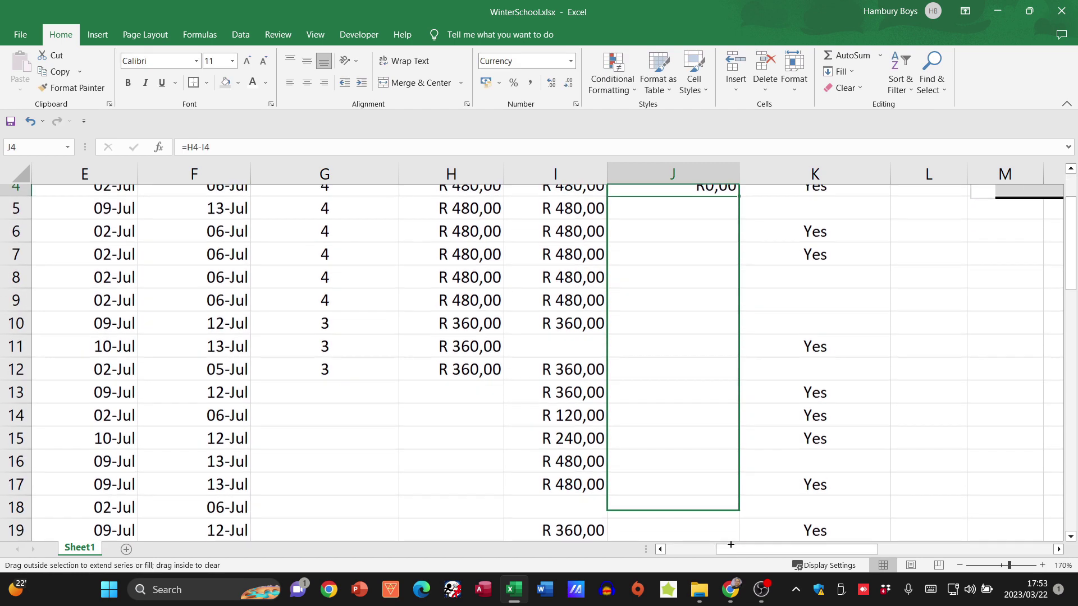
pyautogui.moveTo(730, 544); pyautogui.dragTo(731, 517)
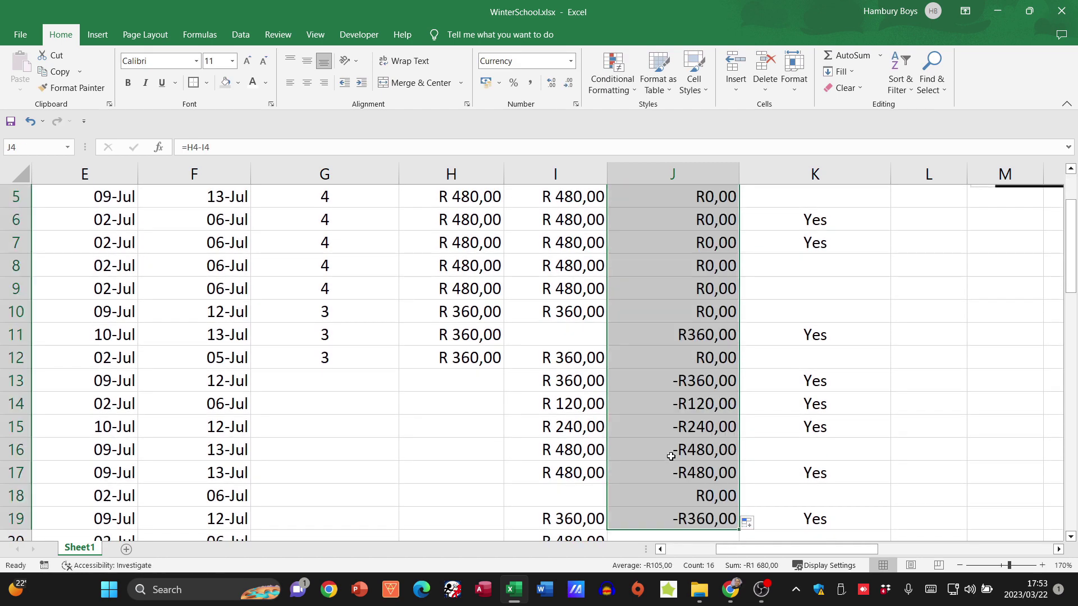
pyautogui.scroll(2, 696, 472)
pyautogui.hscroll(-4, 440, 398)
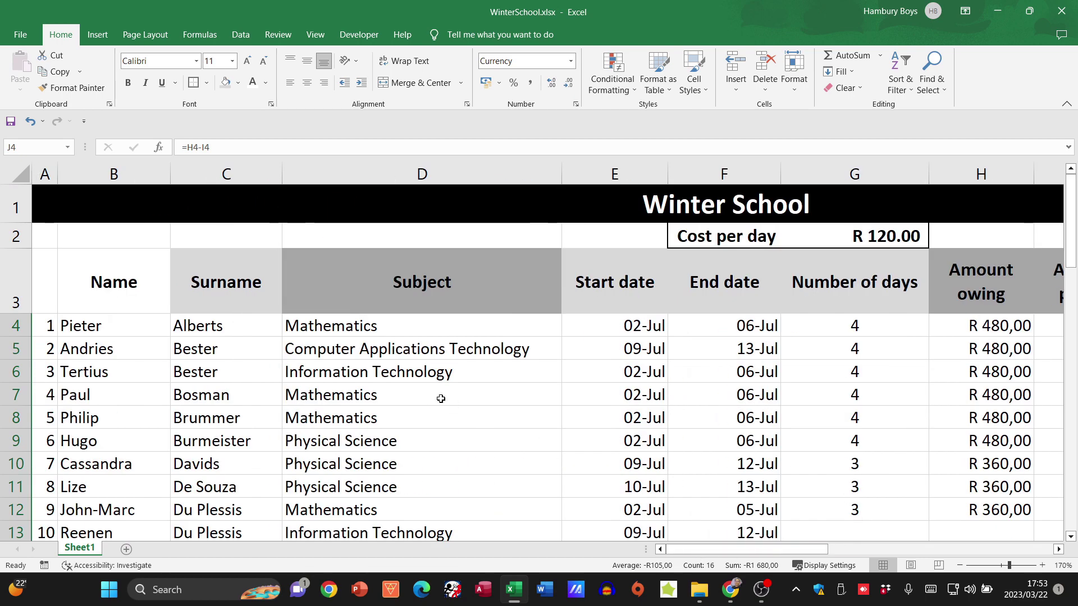
# - Highlight D4:D24 cells containing Computer Applications Technology with Light Red Fill and Dark Red Text
pyautogui.click(960, 565)
pyautogui.click(959, 565)
pyautogui.click(959, 565)
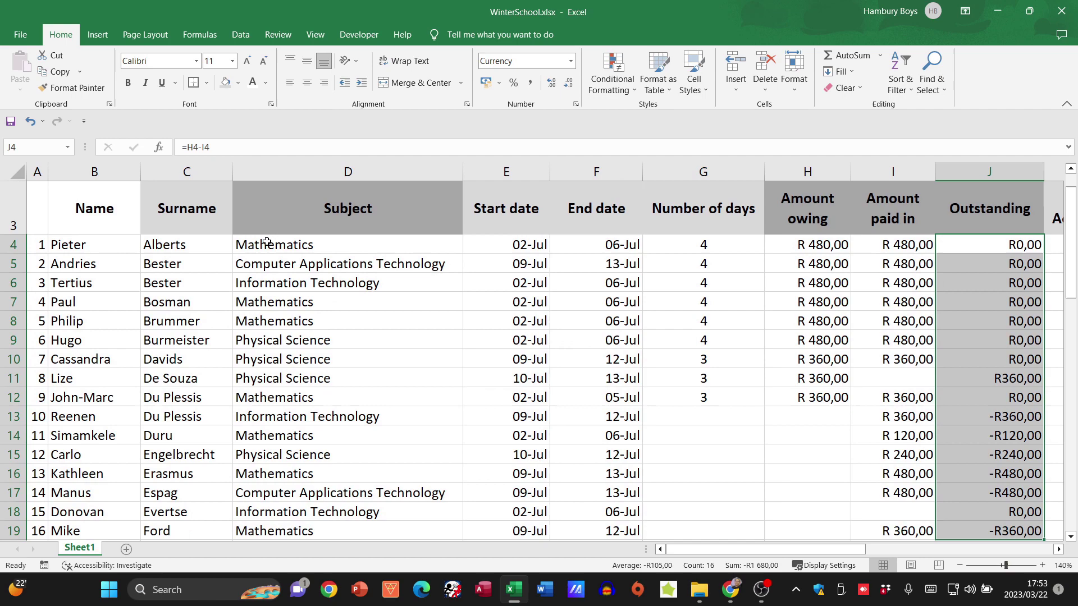
pyautogui.moveTo(267, 241); pyautogui.dragTo(277, 500)
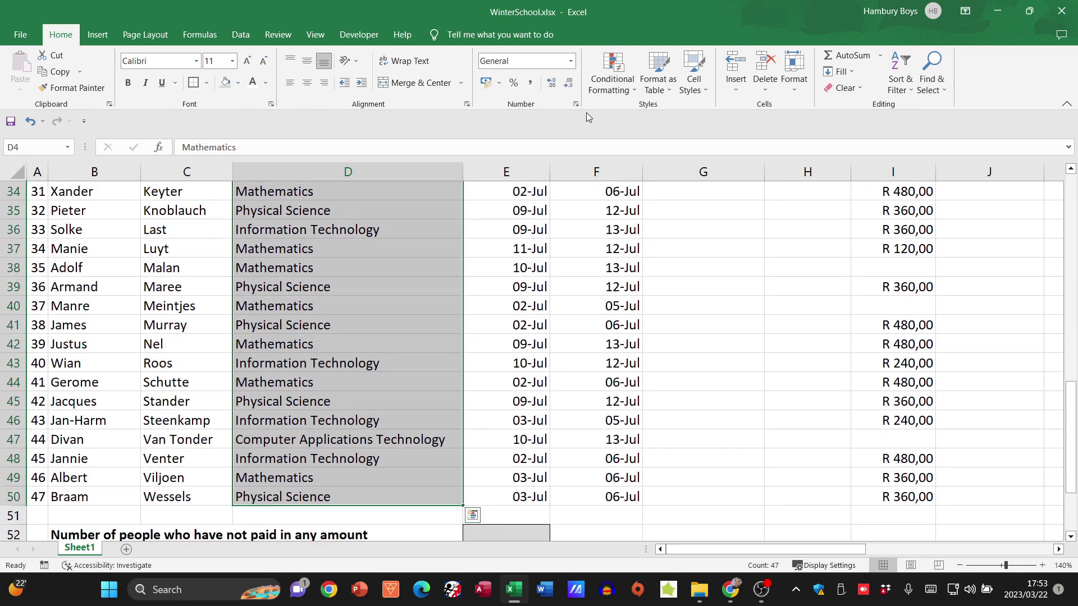
pyautogui.click(612, 89)
pyautogui.moveTo(662, 112)
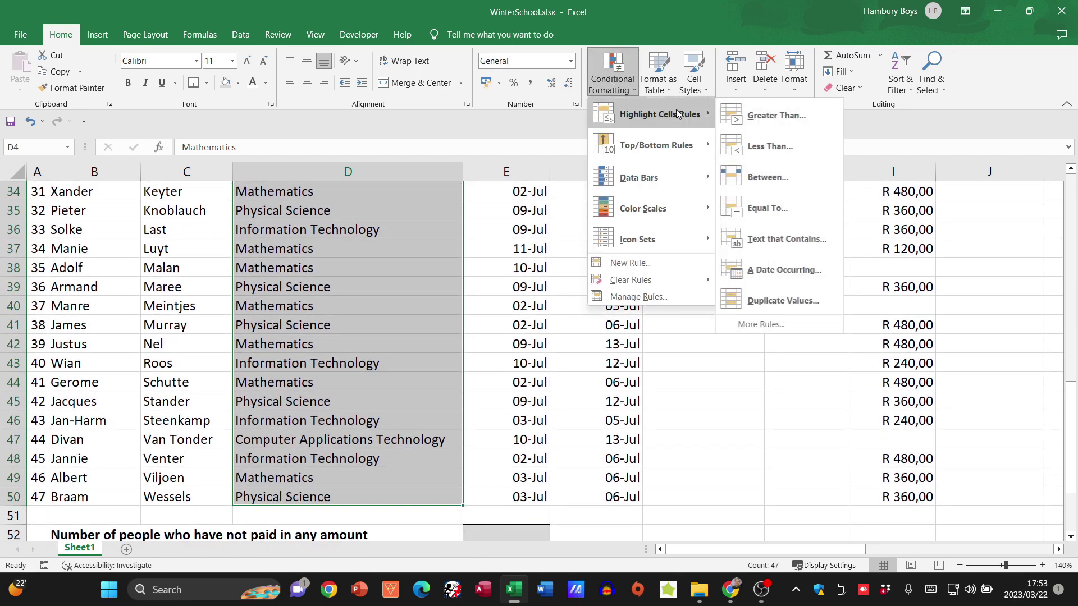
pyautogui.click(771, 237)
pyautogui.write('Computer Applications Technology')
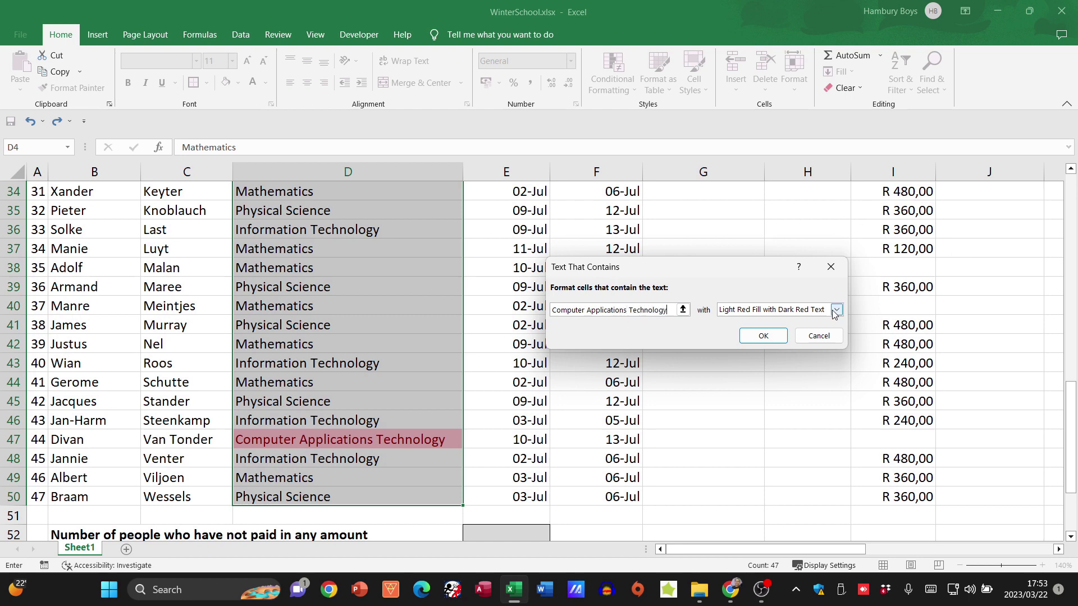
pyautogui.click(764, 336)
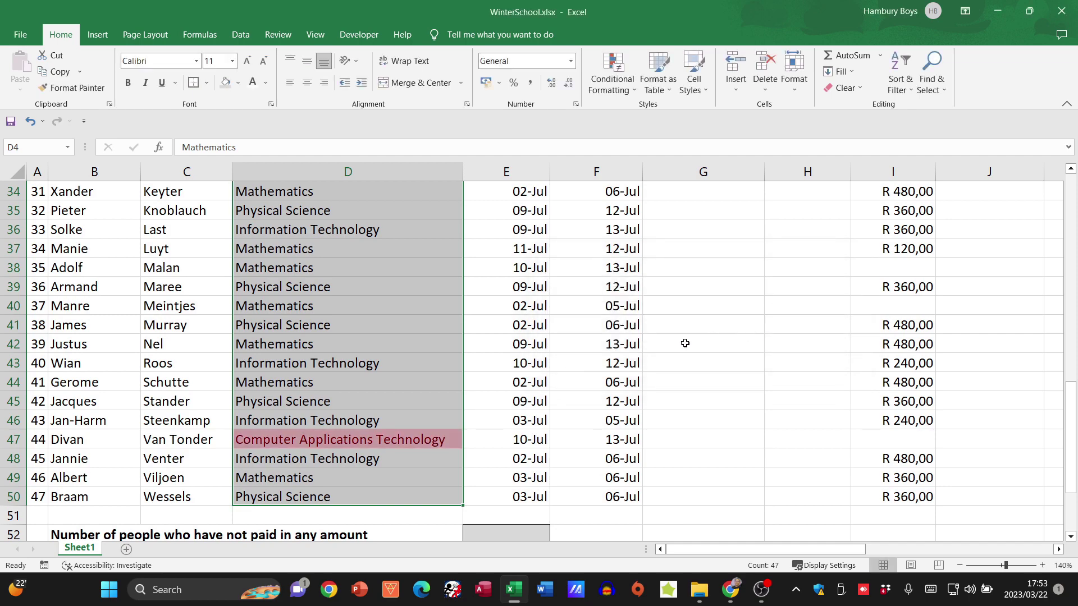
pyautogui.click(522, 345)
pyautogui.scroll(1, 404, 396)
# - Enter =COUNTBLANK(I4:I50) in E52 to count the 7 people with no payment
pyautogui.scroll(11, 404, 396)
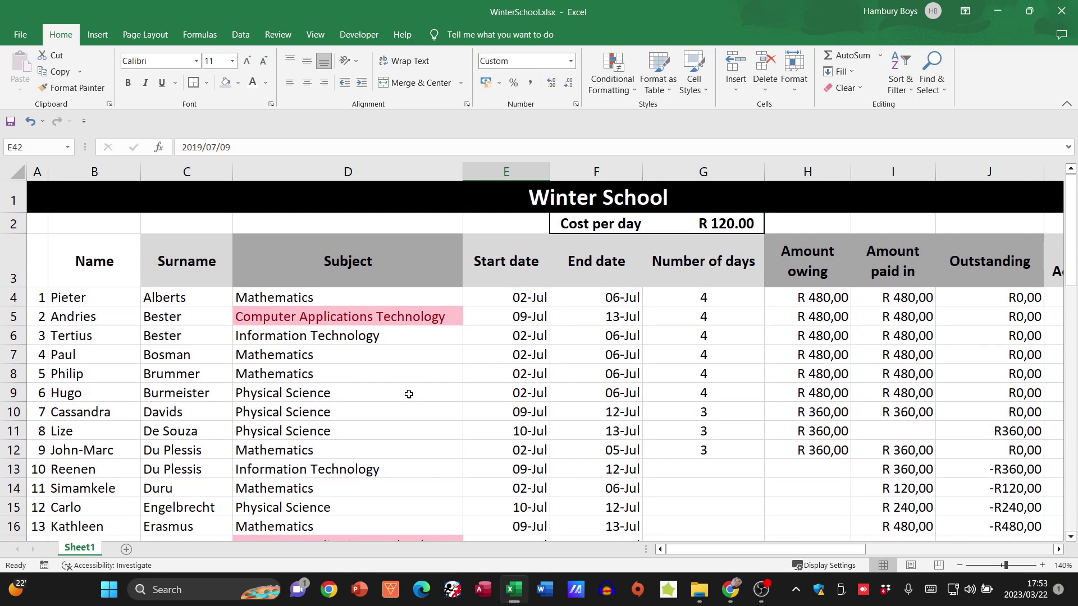
pyautogui.scroll(-13, 409, 394)
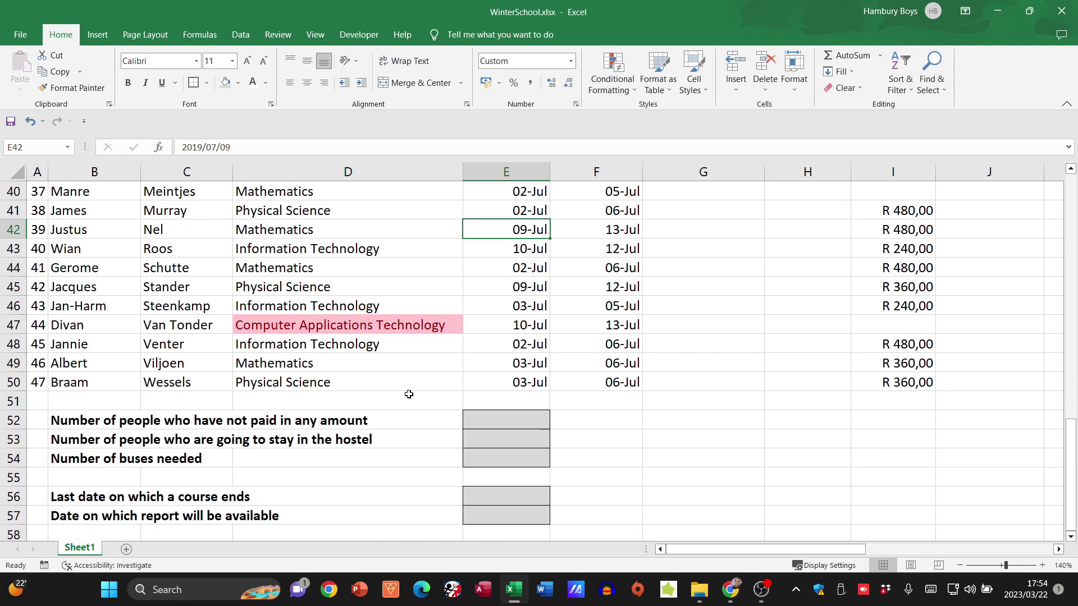
pyautogui.scroll(-1, 409, 394)
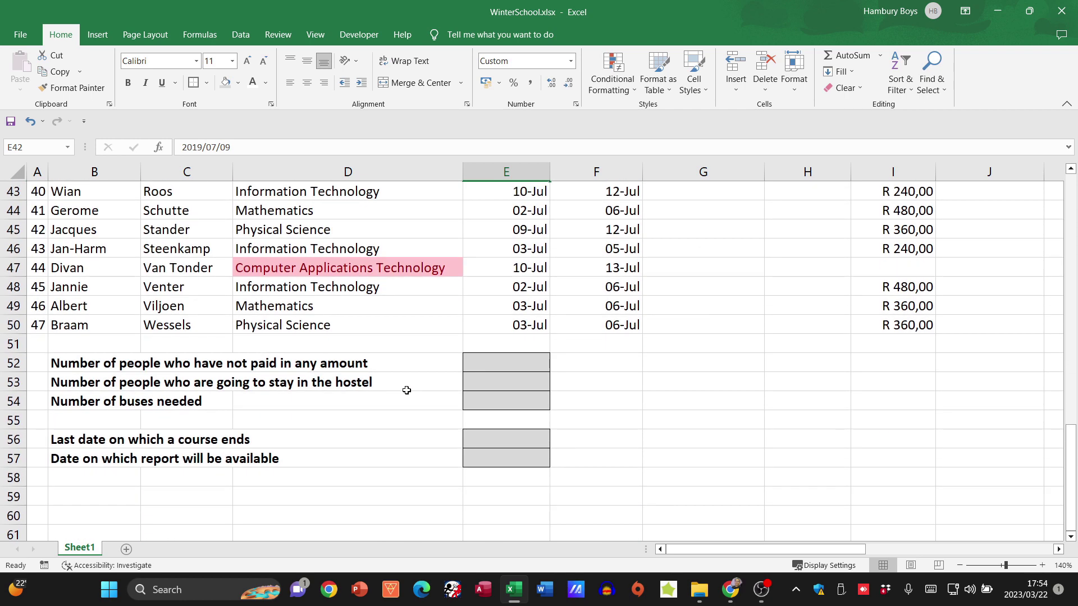
pyautogui.click(485, 360)
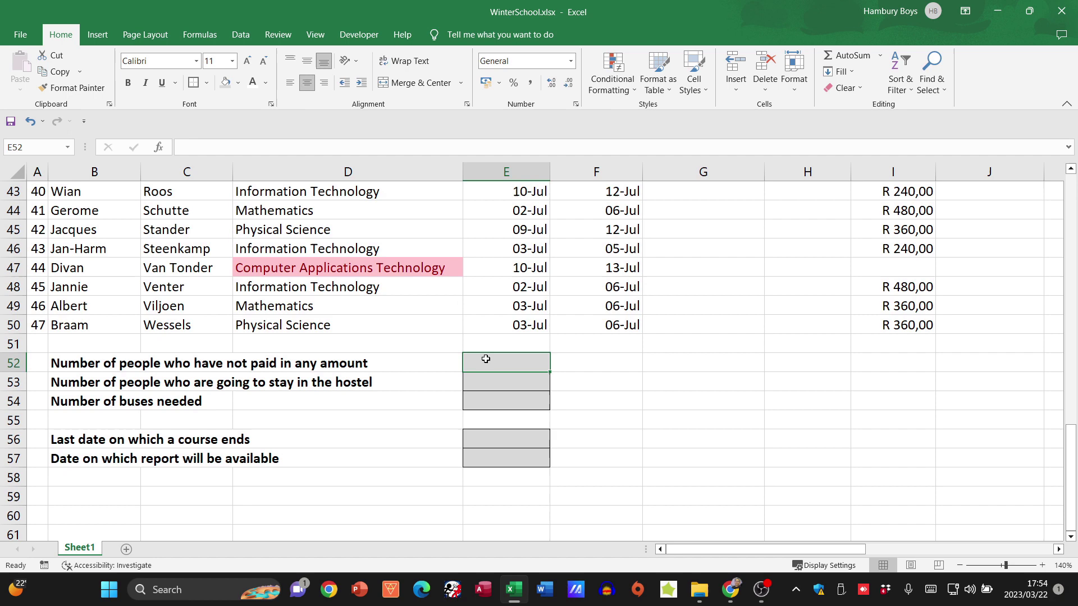
pyautogui.scroll(14, 618, 360)
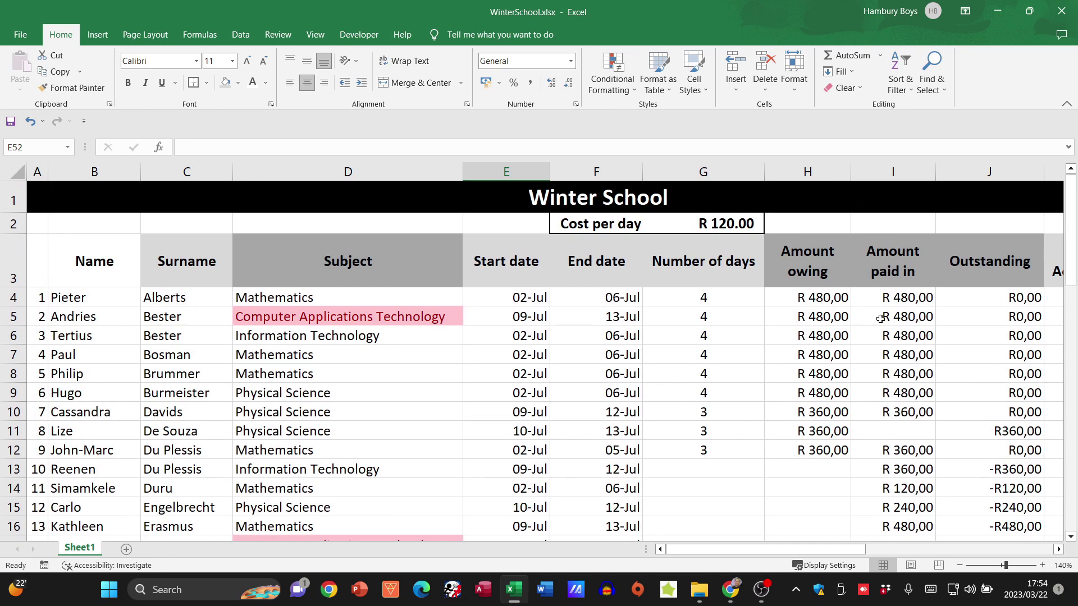
pyautogui.click(908, 428)
pyautogui.scroll(-7, 910, 424)
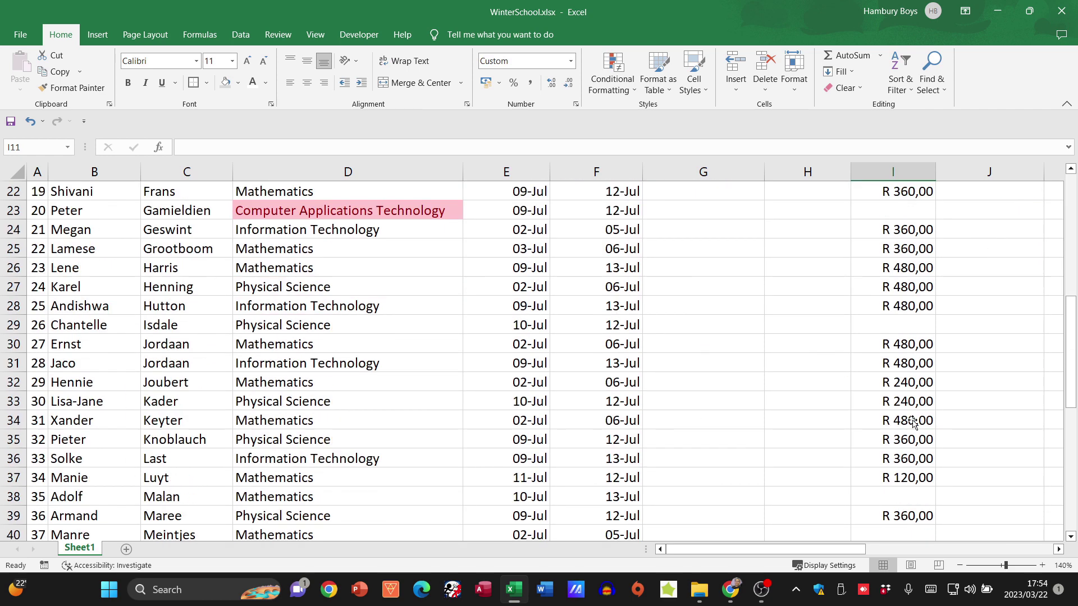
pyautogui.scroll(-6, 912, 423)
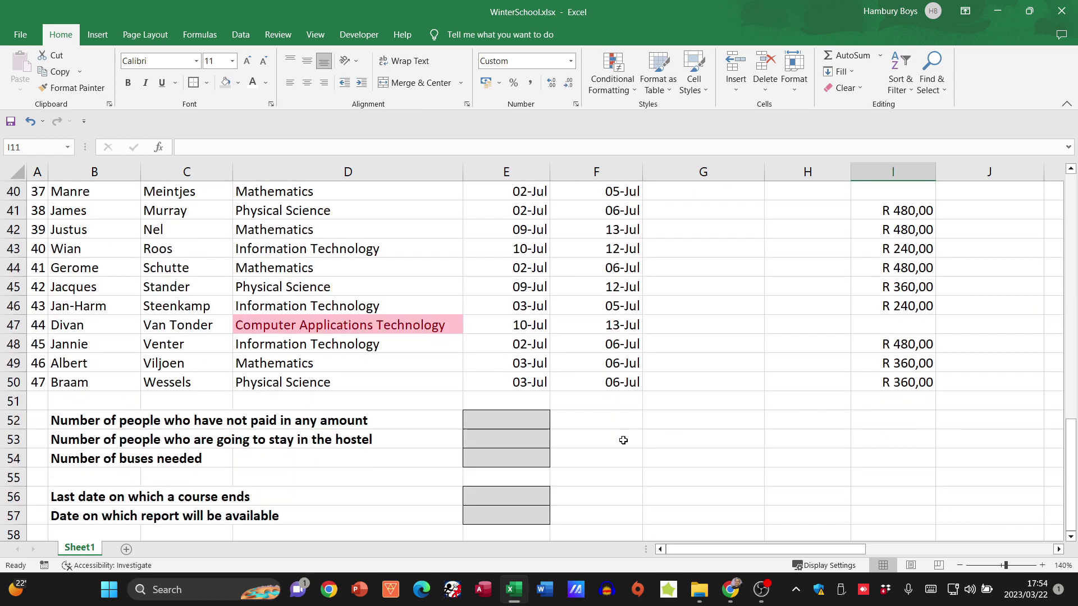
pyautogui.click(516, 422)
pyautogui.write('=countblank')
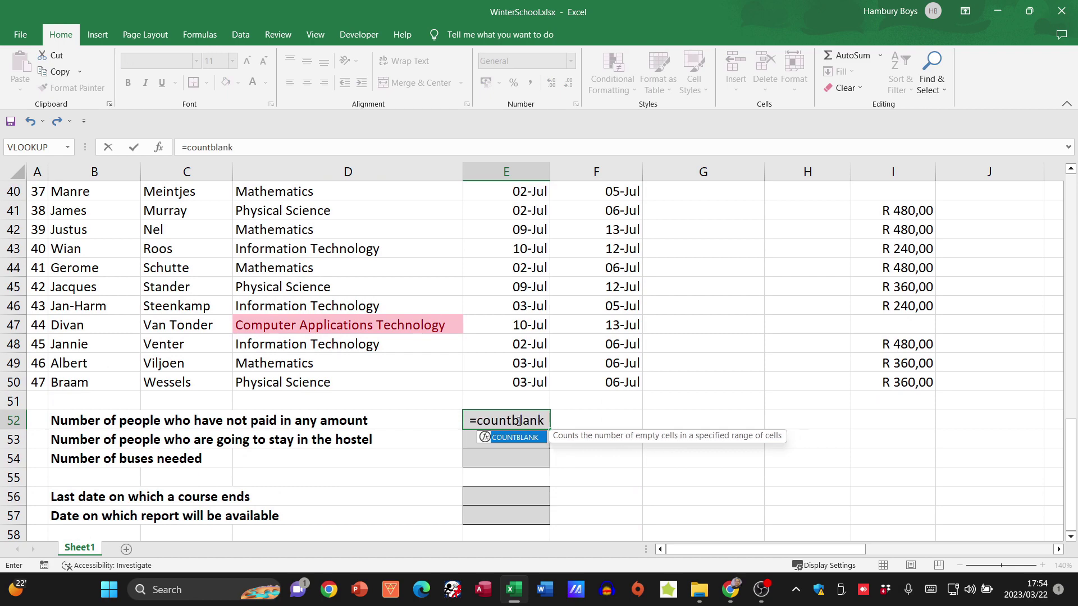
pyautogui.write('(')
pyautogui.moveTo(899, 380); pyautogui.dragTo(898, 297)
pyautogui.press('Return')
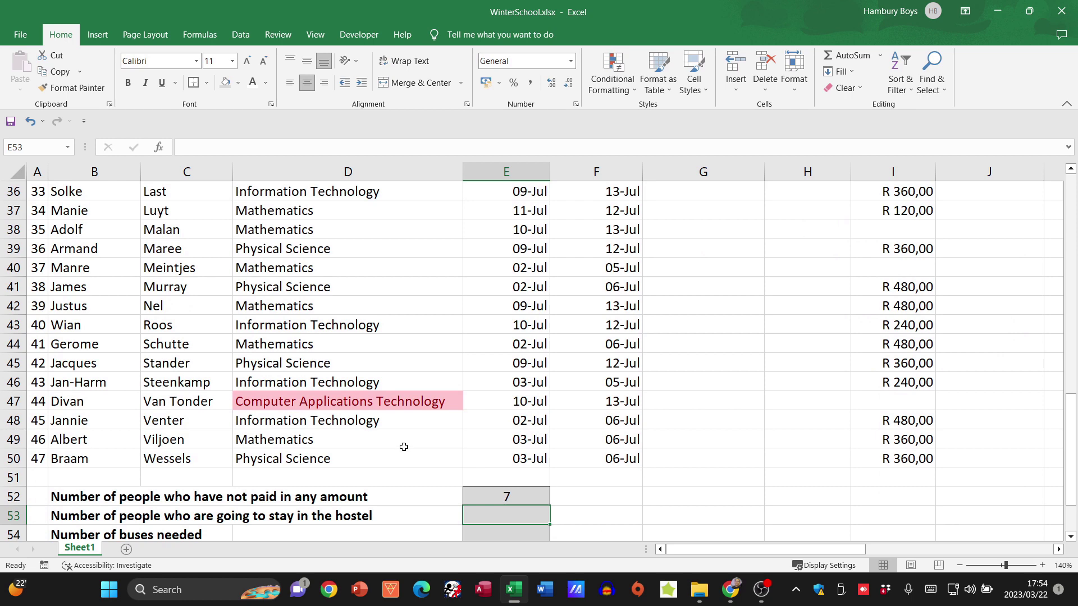
# - Insert the COUNTIF function into E53 through the Formulas Insert Function search
pyautogui.moveTo(681, 551)
pyautogui.mouseDown()
pyautogui.moveTo(766, 553)
pyautogui.moveTo(688, 553)
pyautogui.mouseUp()
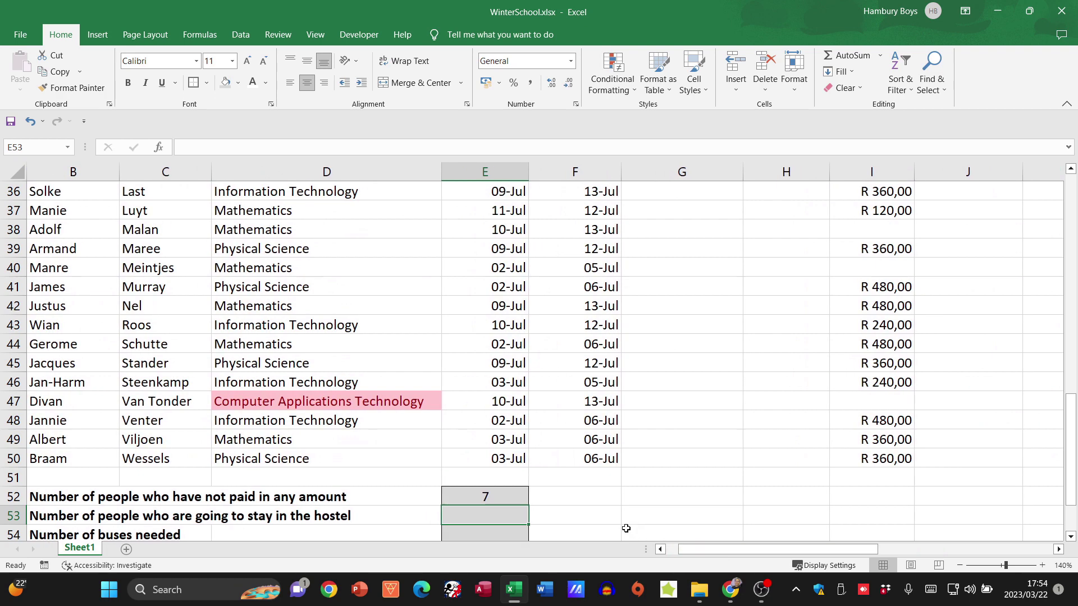
pyautogui.click(200, 34)
pyautogui.click(16, 82)
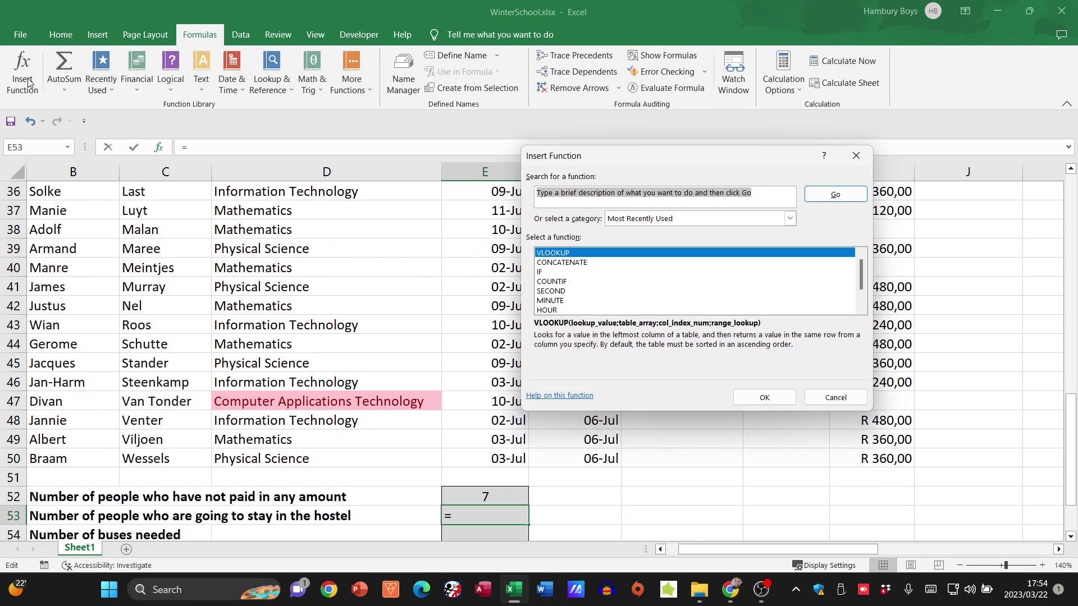
pyautogui.write('countif')
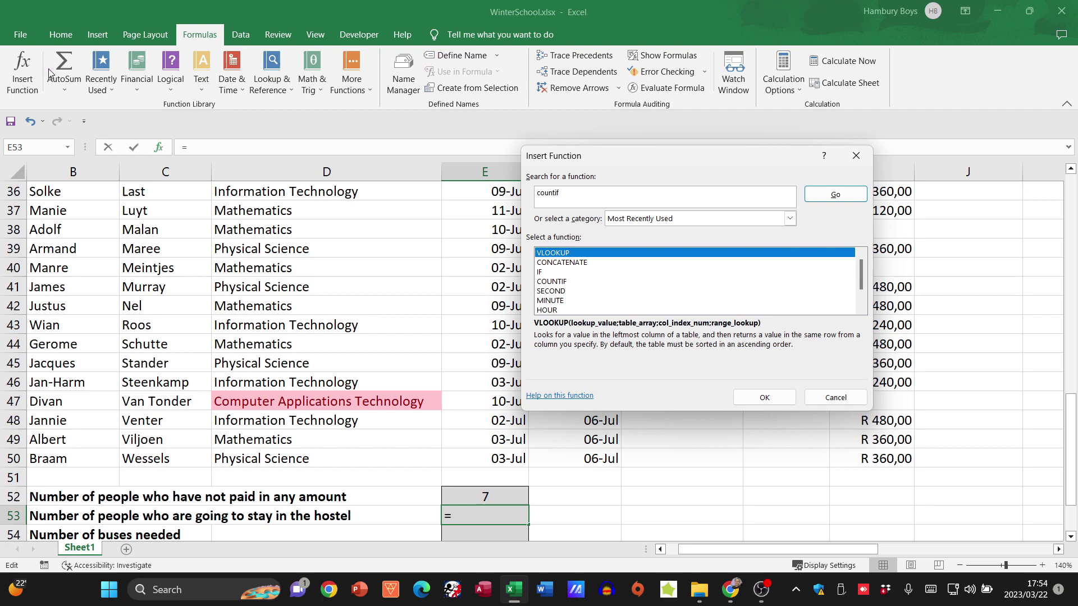
pyautogui.click(824, 196)
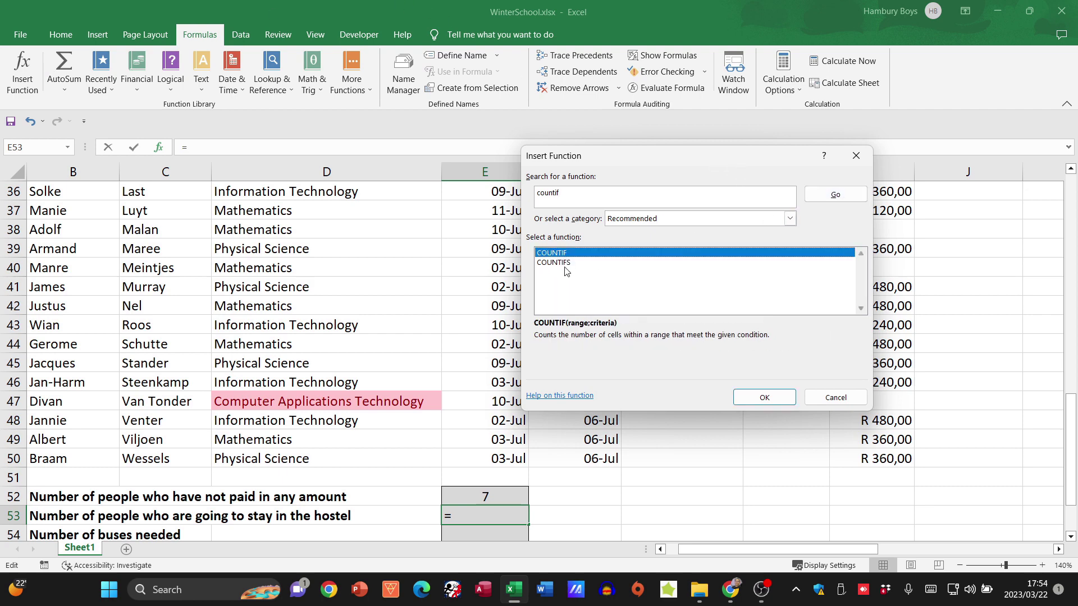
pyautogui.doubleClick(553, 253)
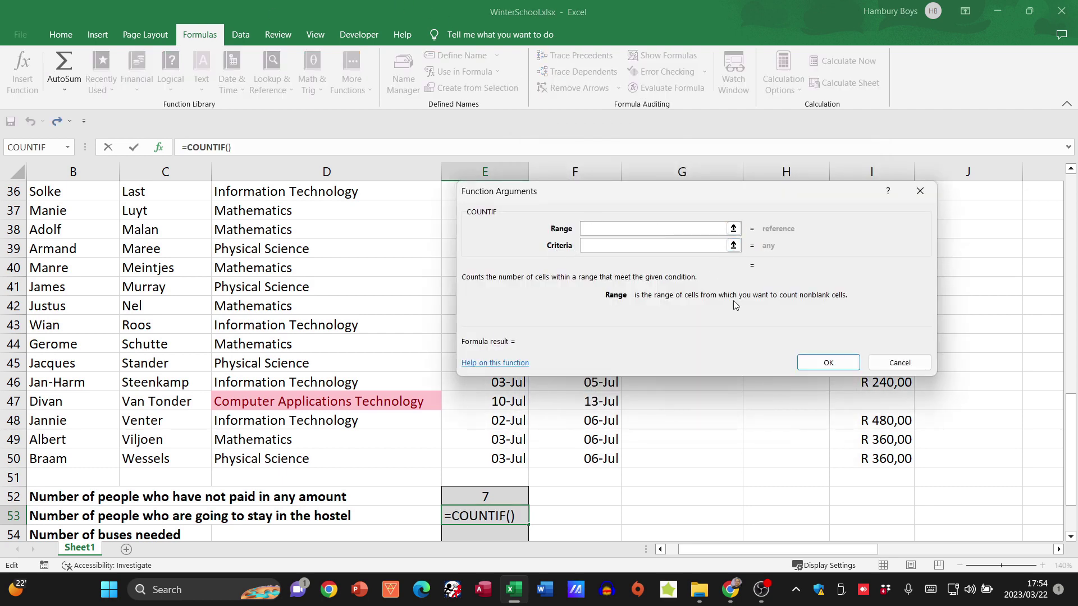
# - Set COUNTIF's range to K4:K50 and criteria "Yes", giving 29 hostel guests
pyautogui.moveTo(805, 215); pyautogui.dragTo(616, 235)
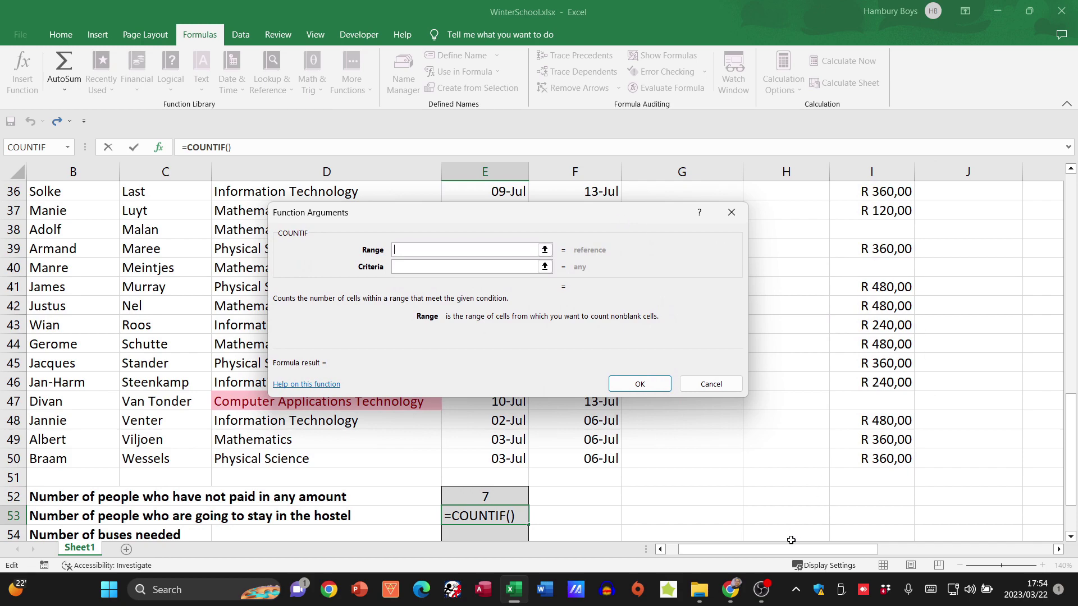
pyautogui.moveTo(802, 550); pyautogui.dragTo(811, 553)
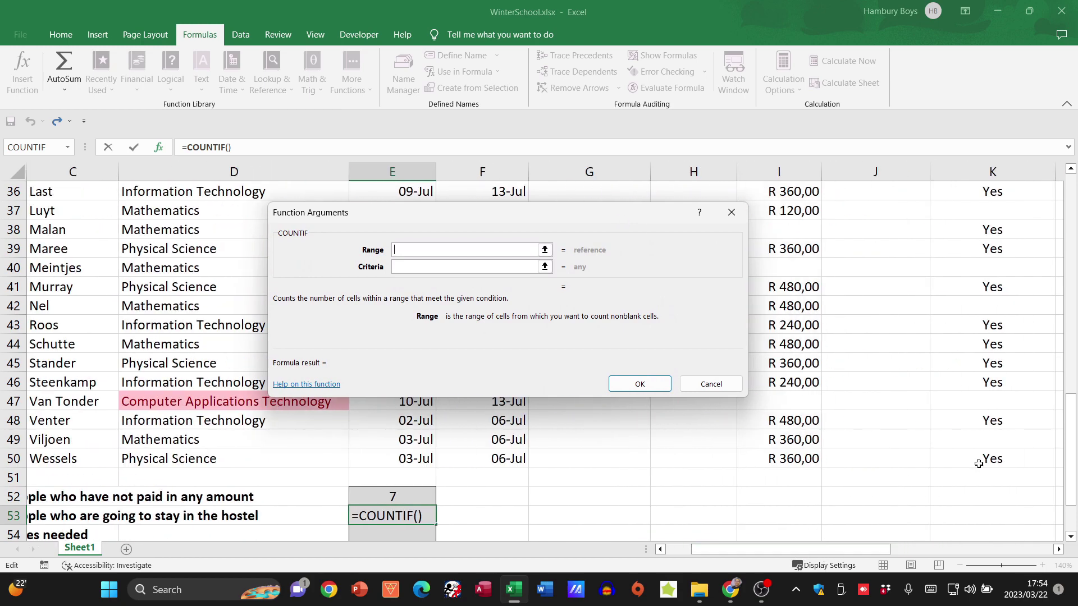
pyautogui.moveTo(977, 464); pyautogui.dragTo(970, 303)
pyautogui.click(471, 271)
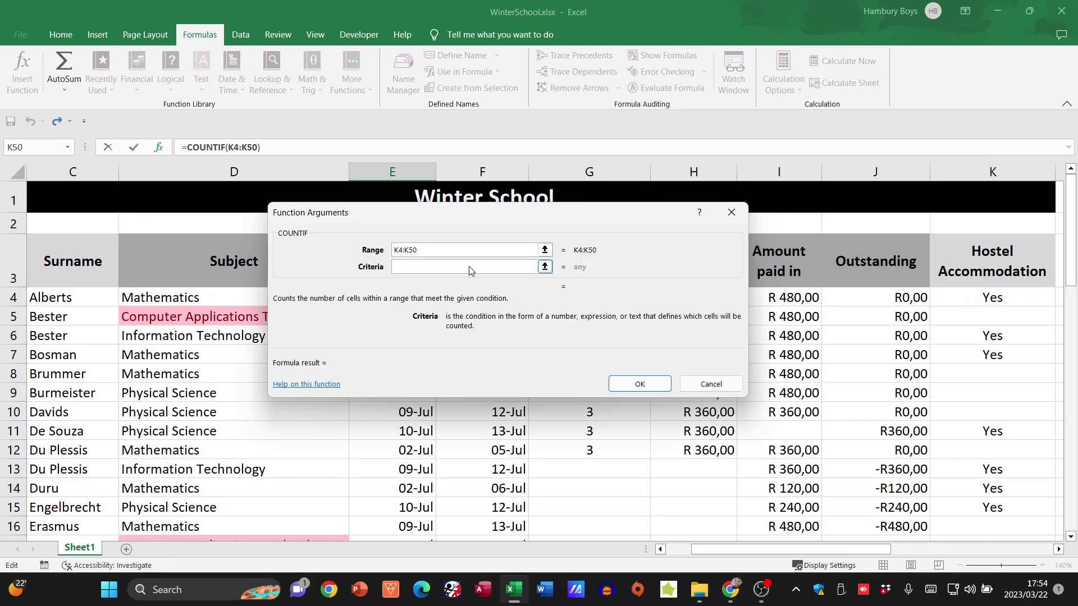
pyautogui.write('Yes')
pyautogui.click(638, 384)
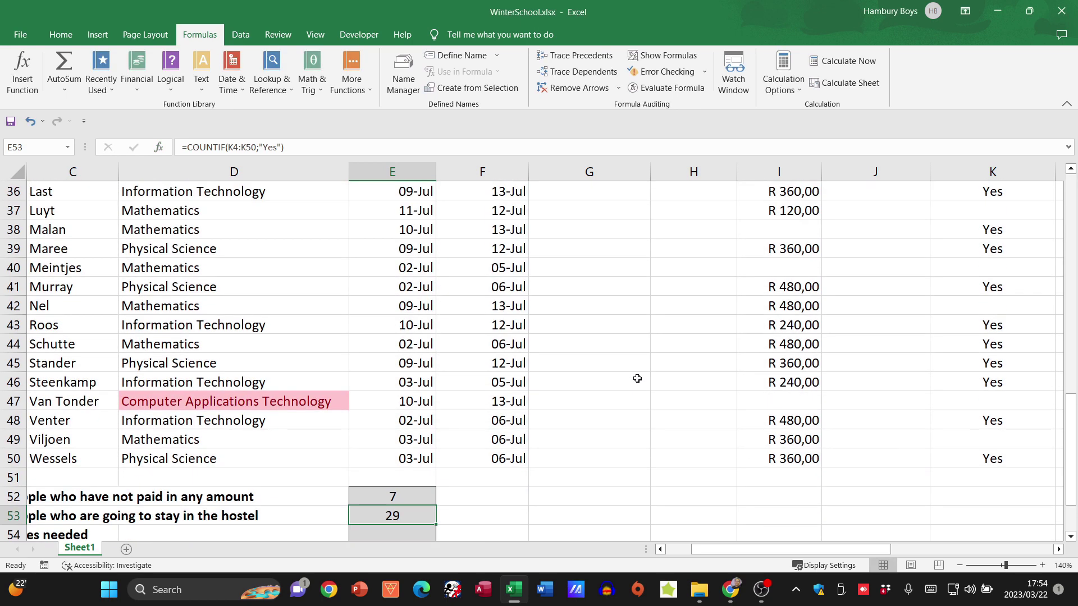
pyautogui.scroll(-2, 533, 492)
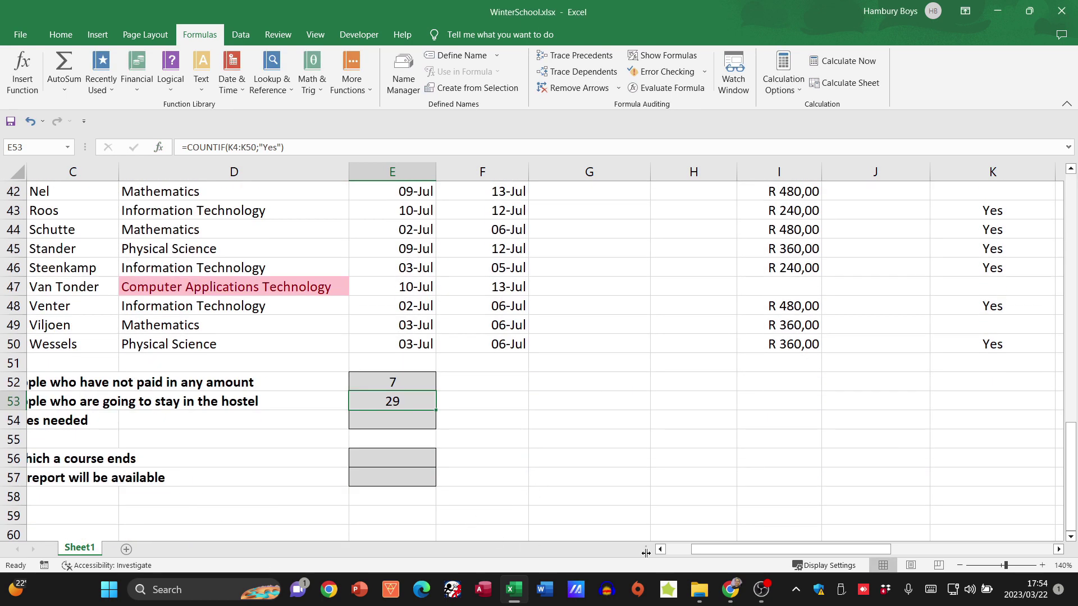
pyautogui.click(675, 550)
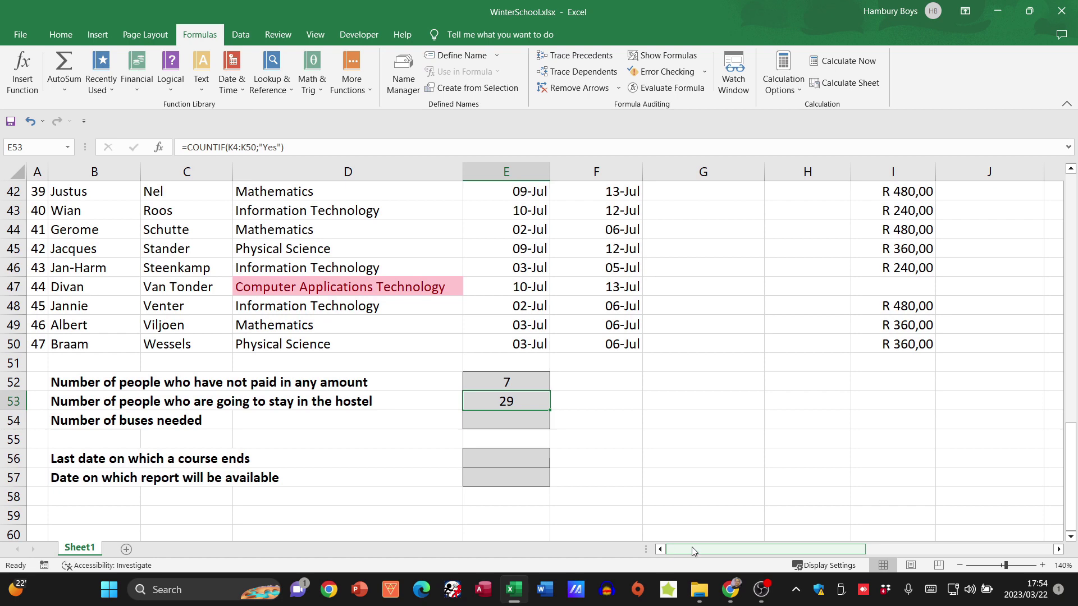
pyautogui.moveTo(693, 551); pyautogui.dragTo(743, 551)
pyautogui.scroll(6, 628, 464)
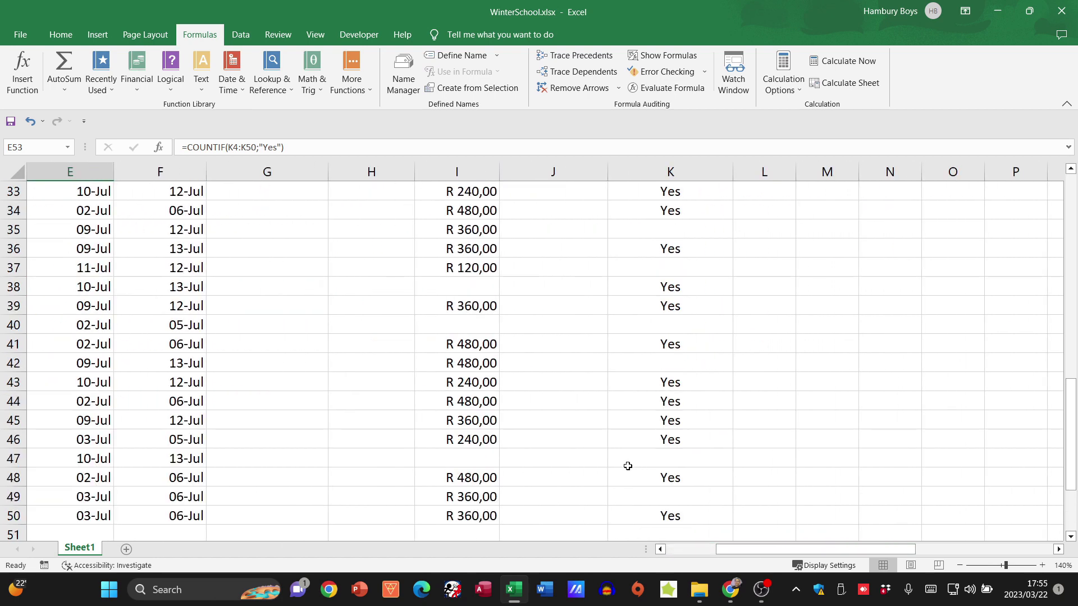
pyautogui.scroll(8, 628, 465)
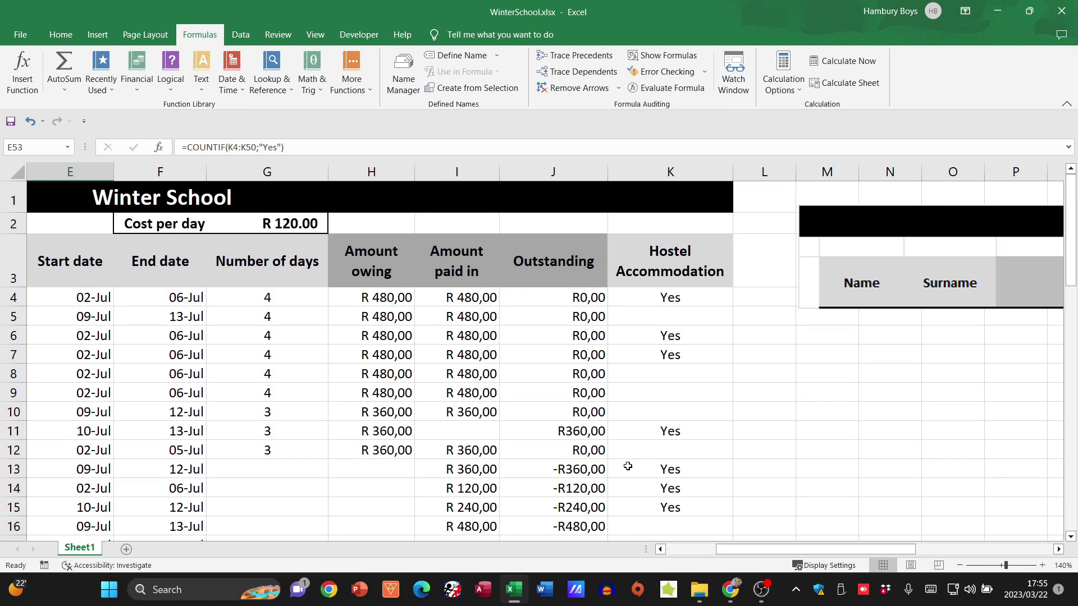
pyautogui.hotkey('ctrl', 'BackSpace')
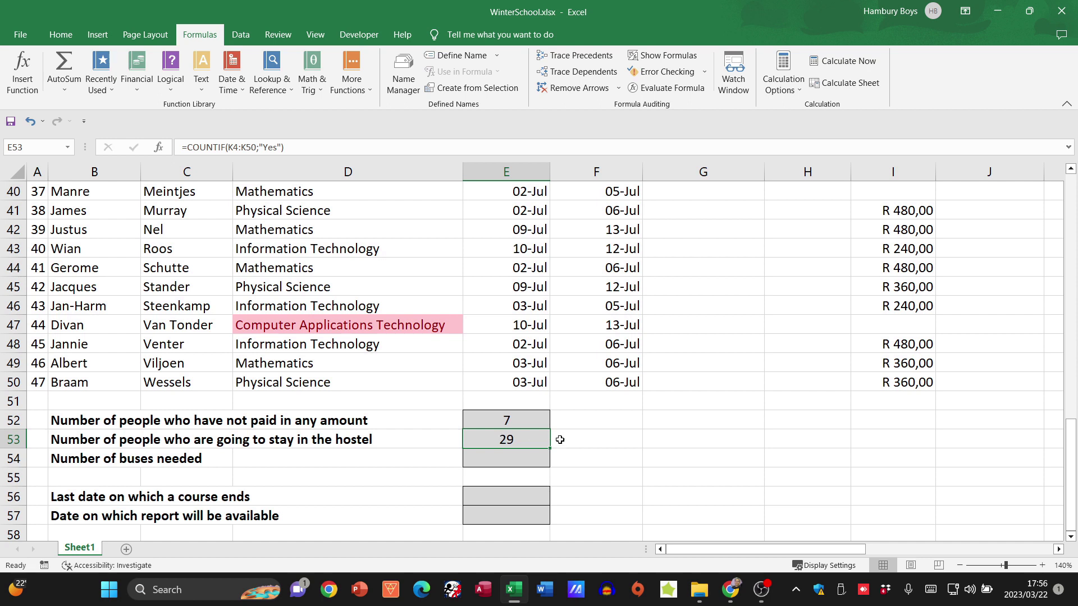
# - Enter =E53/12 in E54 to work out the number of buses needed
pyautogui.click(517, 458)
pyautogui.write('=')
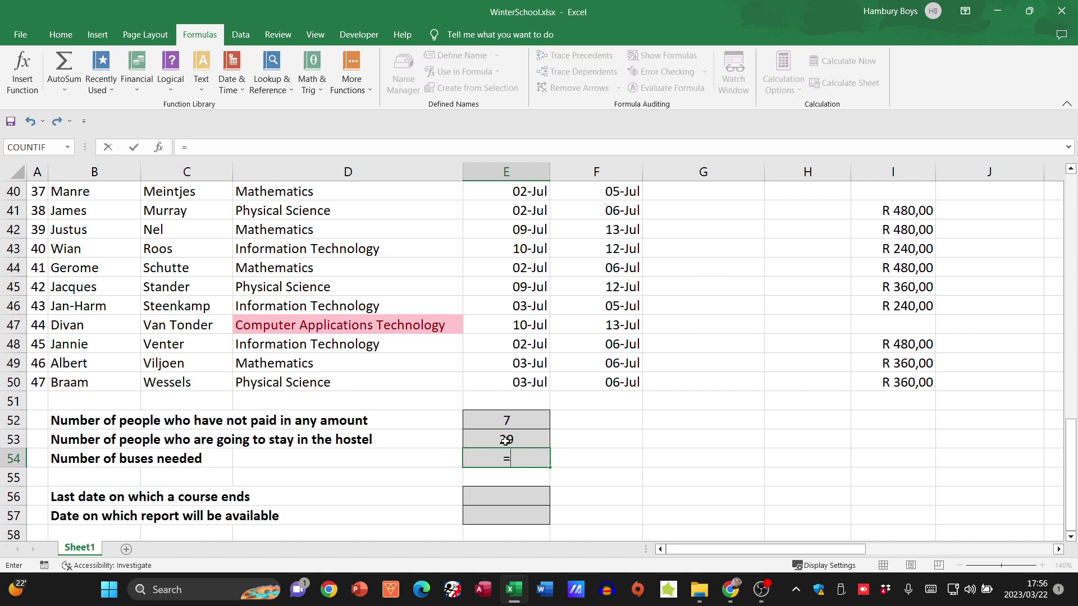
pyautogui.click(506, 440)
pyautogui.write('/12')
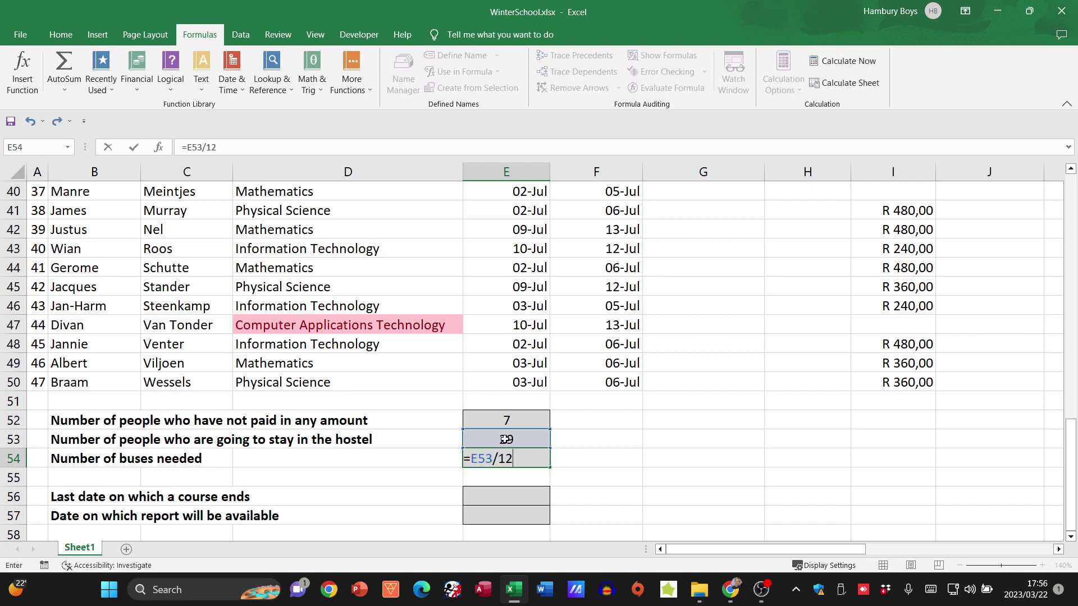
pyautogui.press('Return')
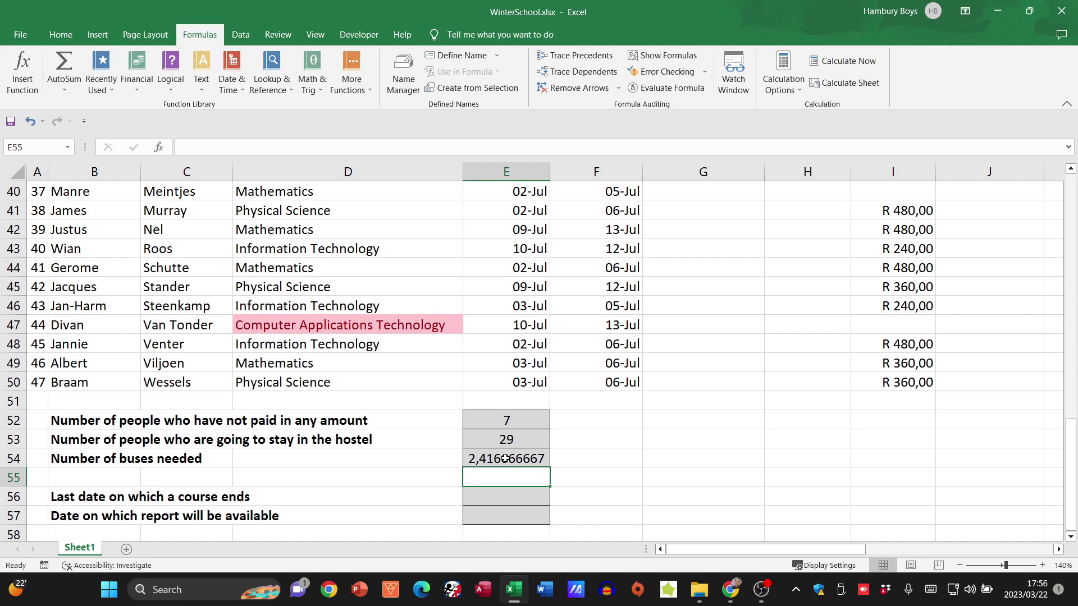
# - Wrap the E54 formula as =ROUND((E53/12);0) so it shows 2 buses
pyautogui.doubleClick(506, 459)
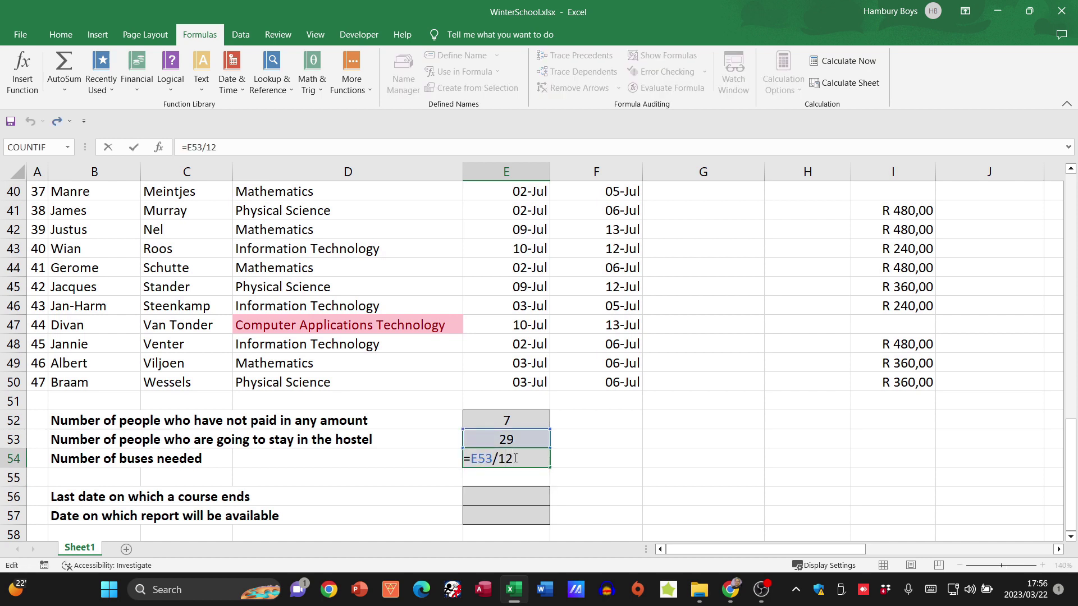
pyautogui.write(')')
pyautogui.press('Home')
pyautogui.press('Right')
pyautogui.write('(roun')
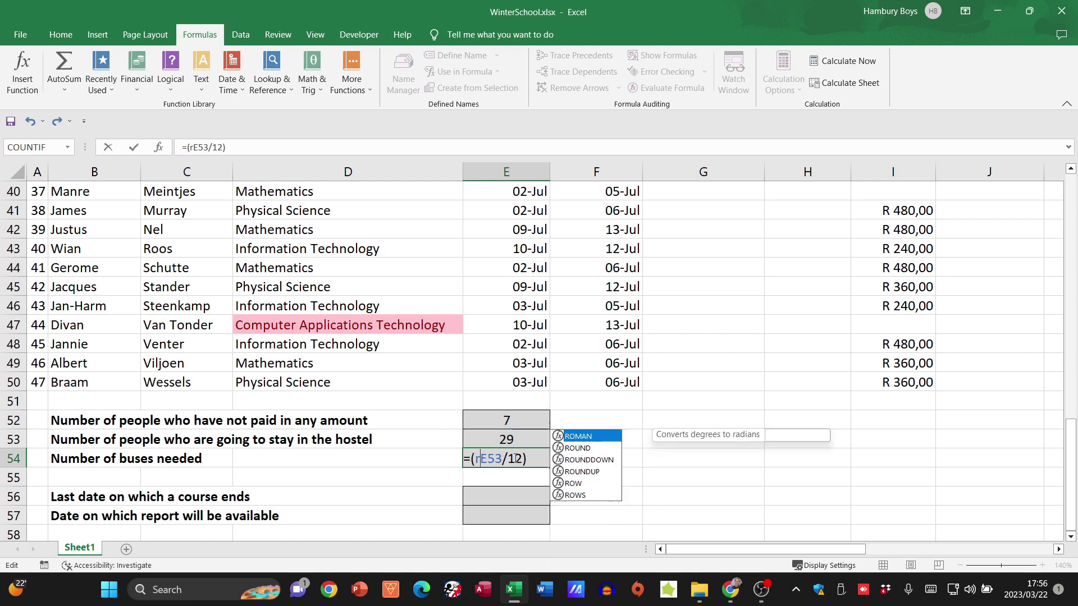
pyautogui.write('d')
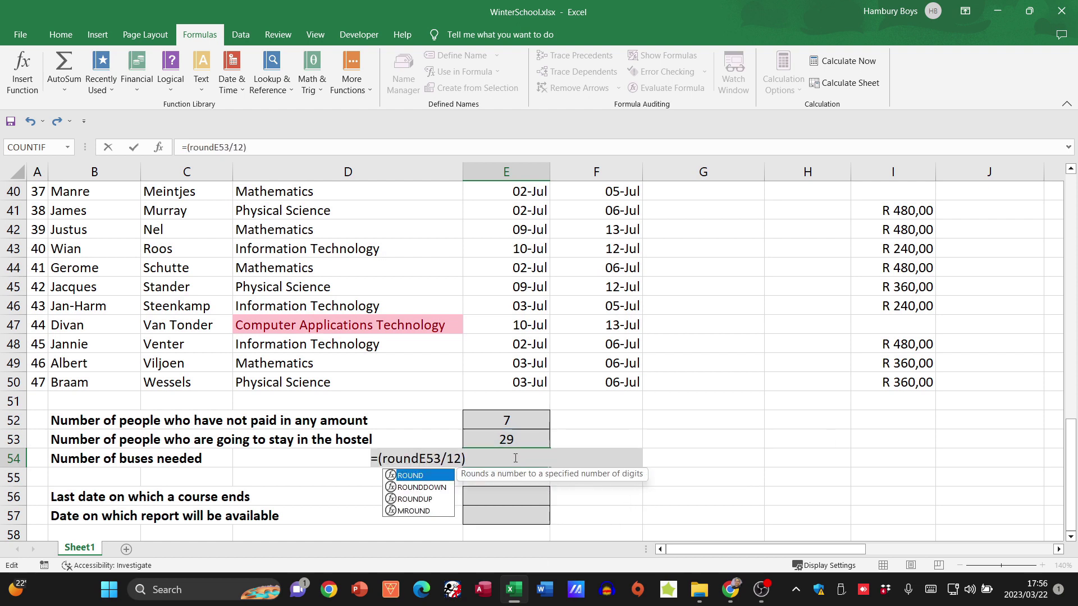
pyautogui.write('(')
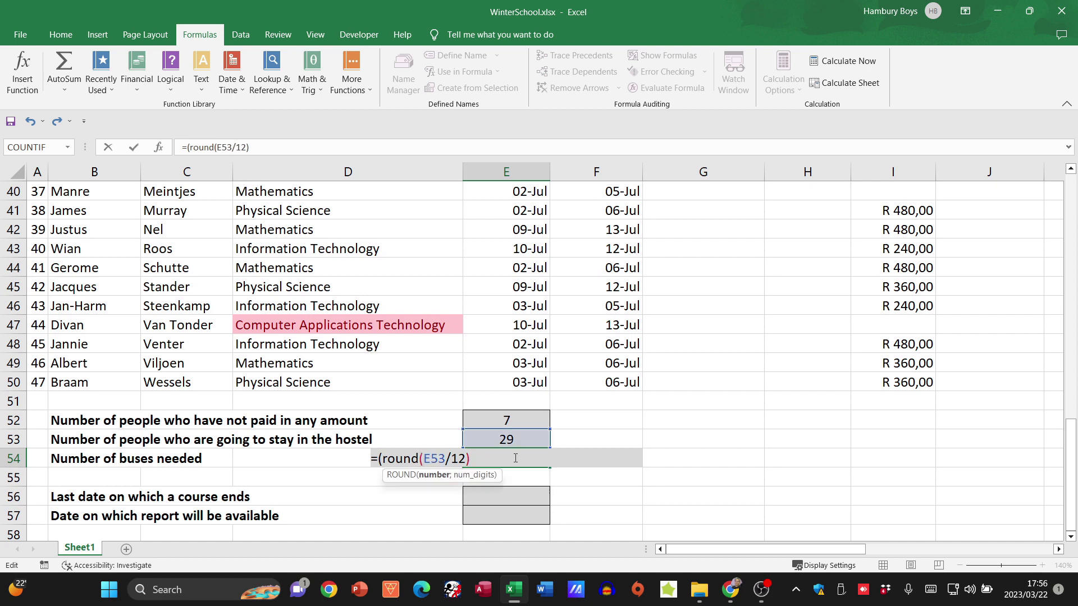
pyautogui.press('Left')
pyautogui.press('Left')
pyautogui.press('Left')
pyautogui.press('Left')
pyautogui.press('Left')
pyautogui.press('BackSpace')
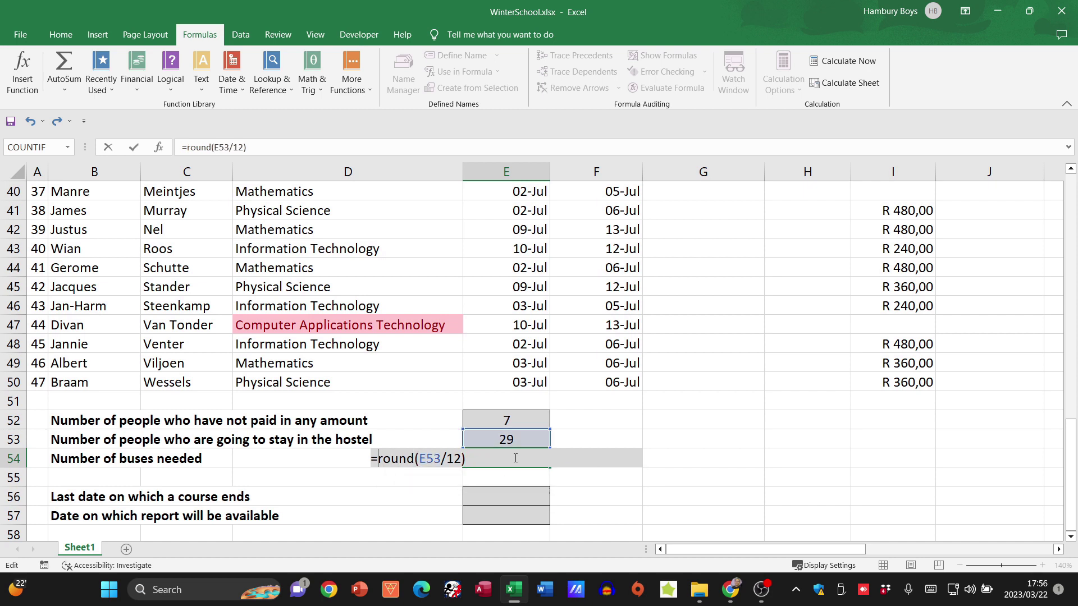
pyautogui.press('Right')
pyautogui.press('Right')
pyautogui.press('Right')
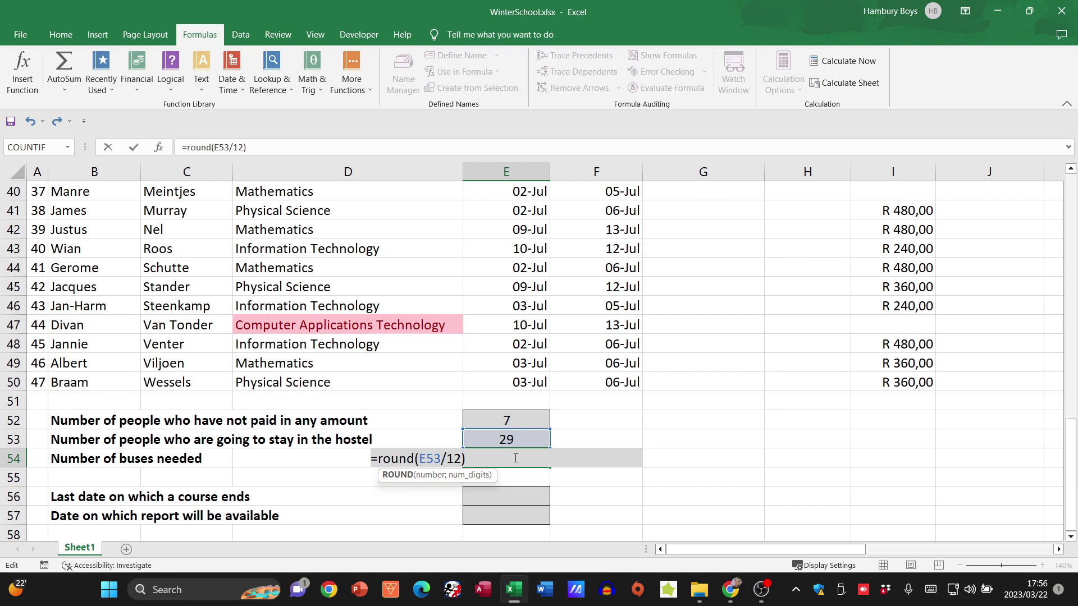
pyautogui.write('(')
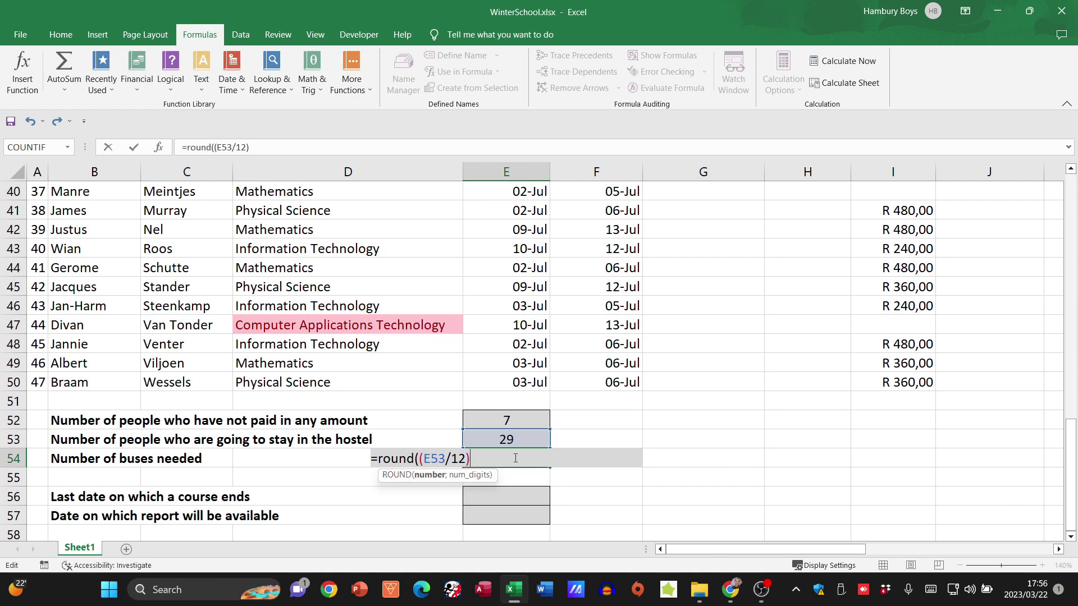
pyautogui.write(';0)')
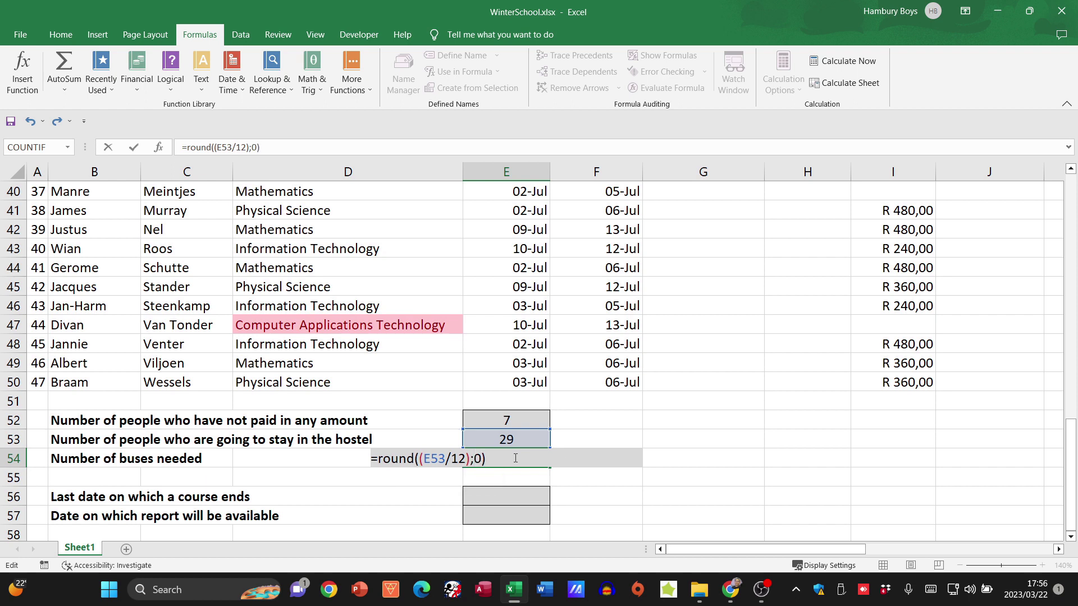
pyautogui.press('Return')
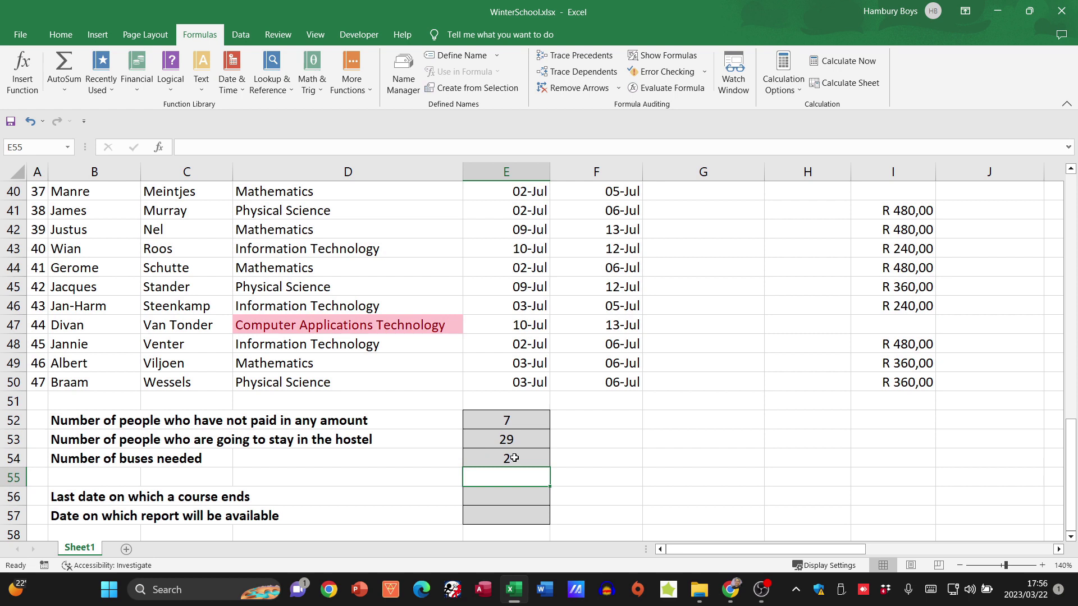
pyautogui.click(514, 458)
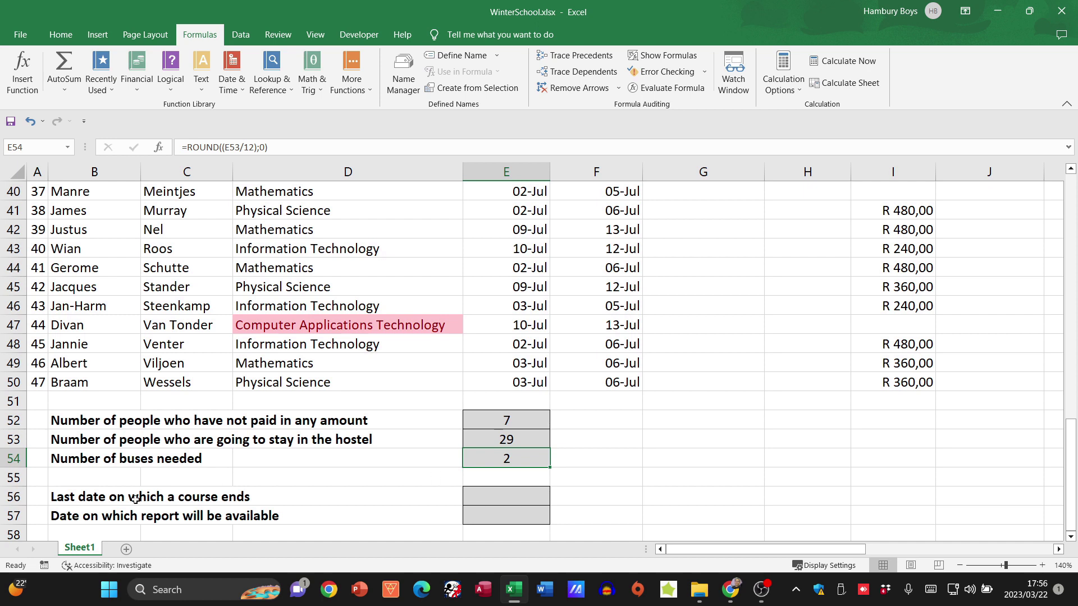
# - Enter =MAX(F4:F50) in E56 to find the latest course end date
pyautogui.click(508, 498)
pyautogui.write('=max(')
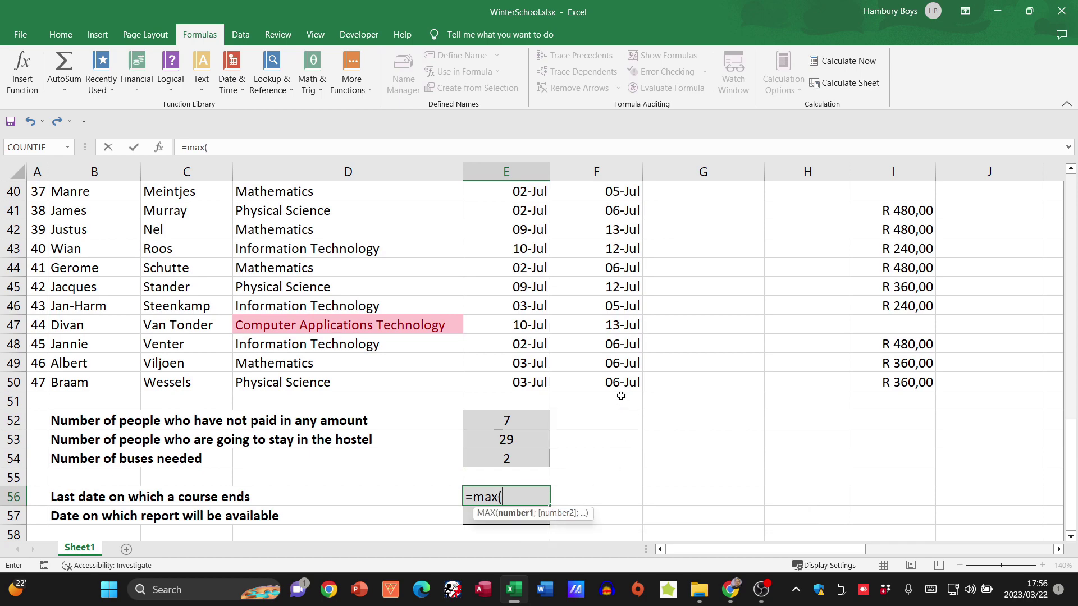
pyautogui.moveTo(617, 384); pyautogui.dragTo(612, 300)
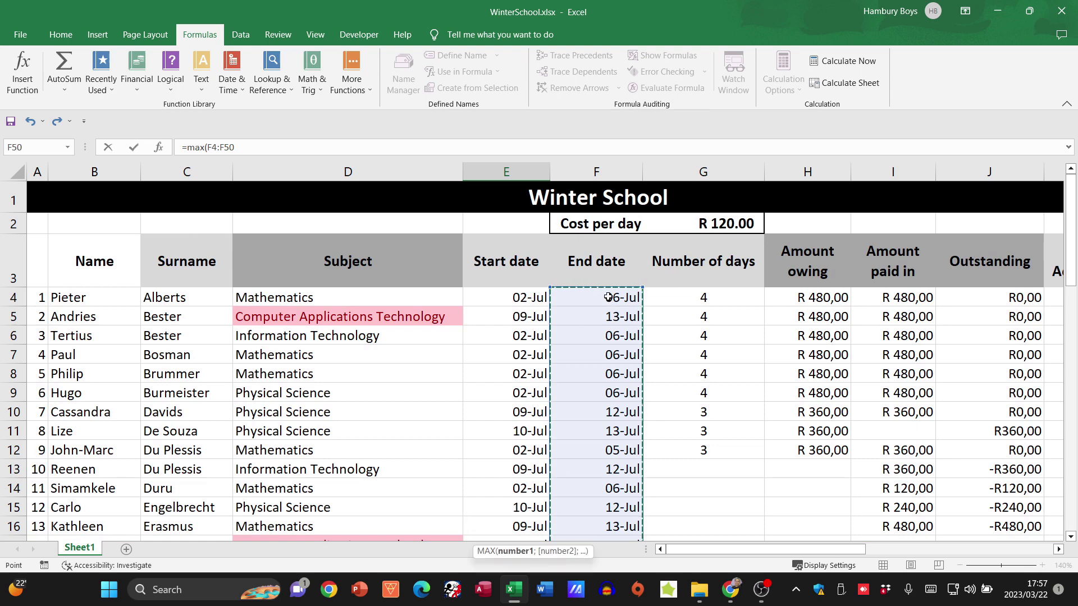
pyautogui.press('Return')
# - Give E56 the custom dd-mmm number format so it shows 13-Jul
pyautogui.click(529, 494)
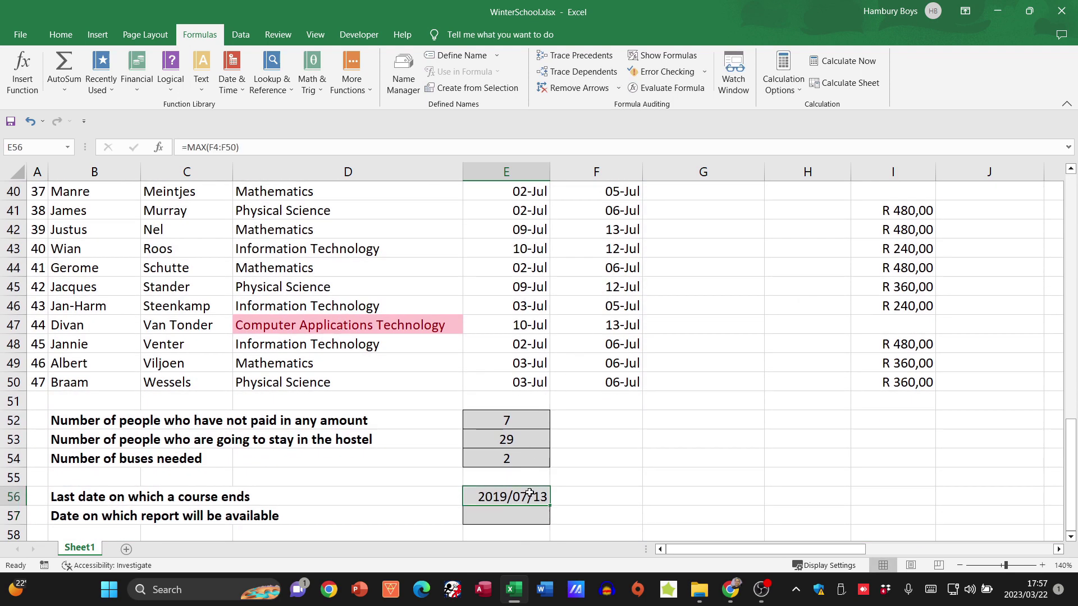
pyautogui.click(60, 34)
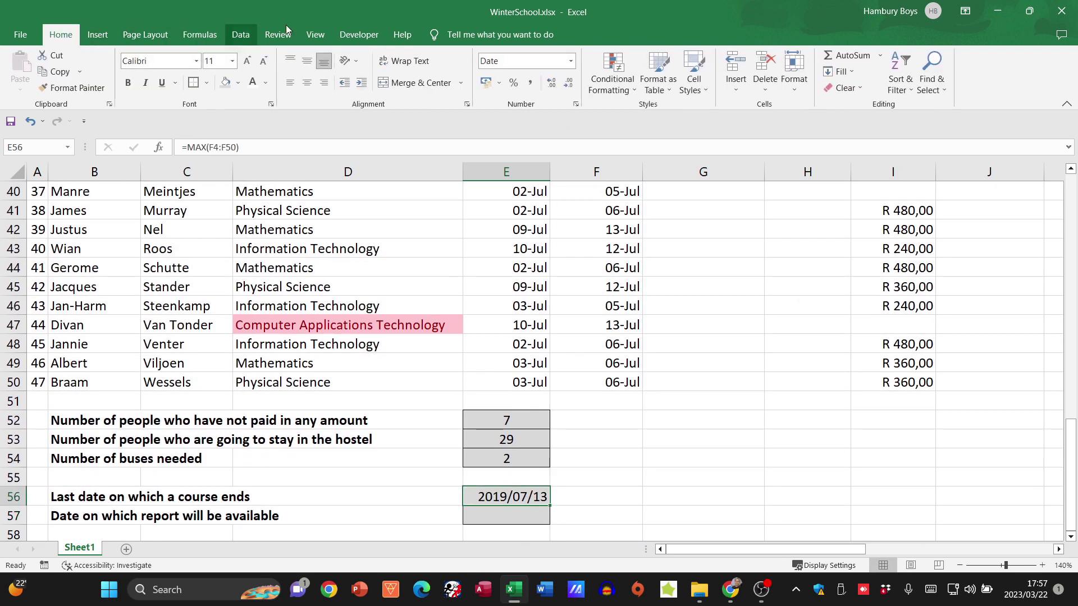
pyautogui.click(570, 61)
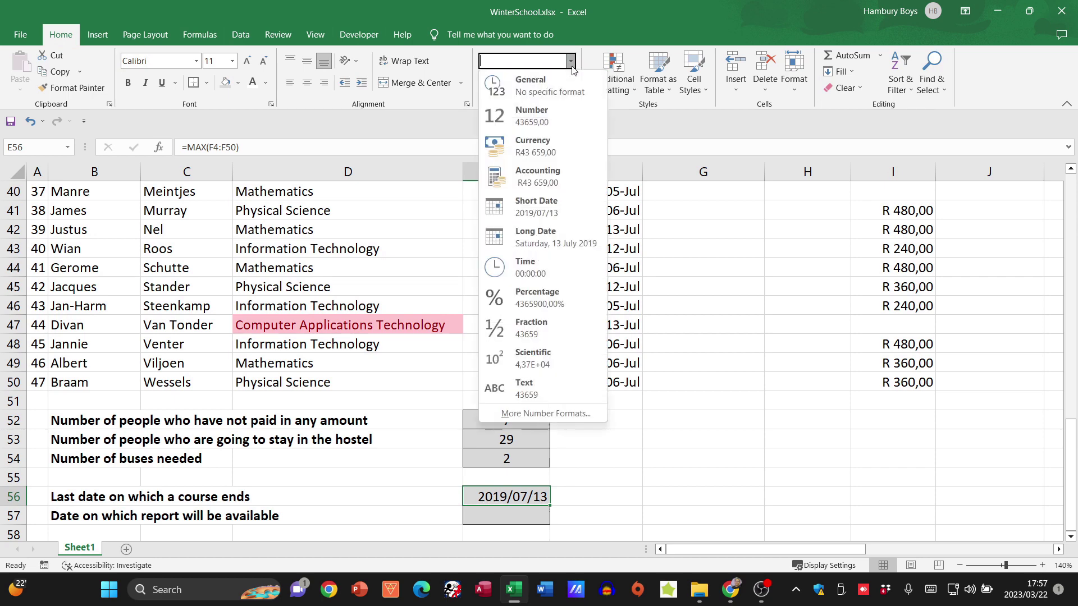
pyautogui.click(570, 413)
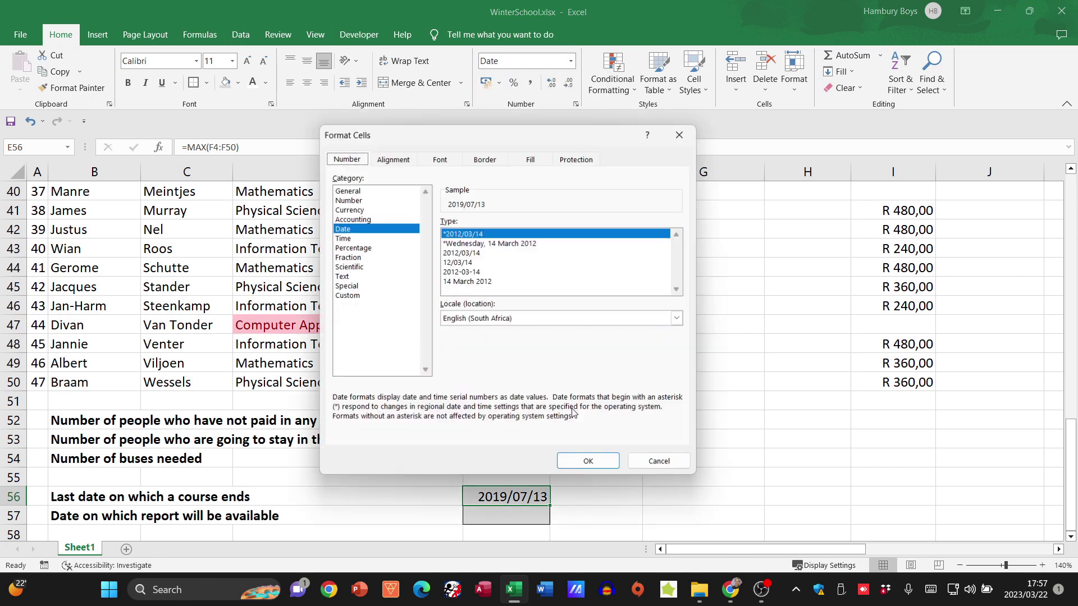
pyautogui.moveTo(489, 145); pyautogui.dragTo(784, 134)
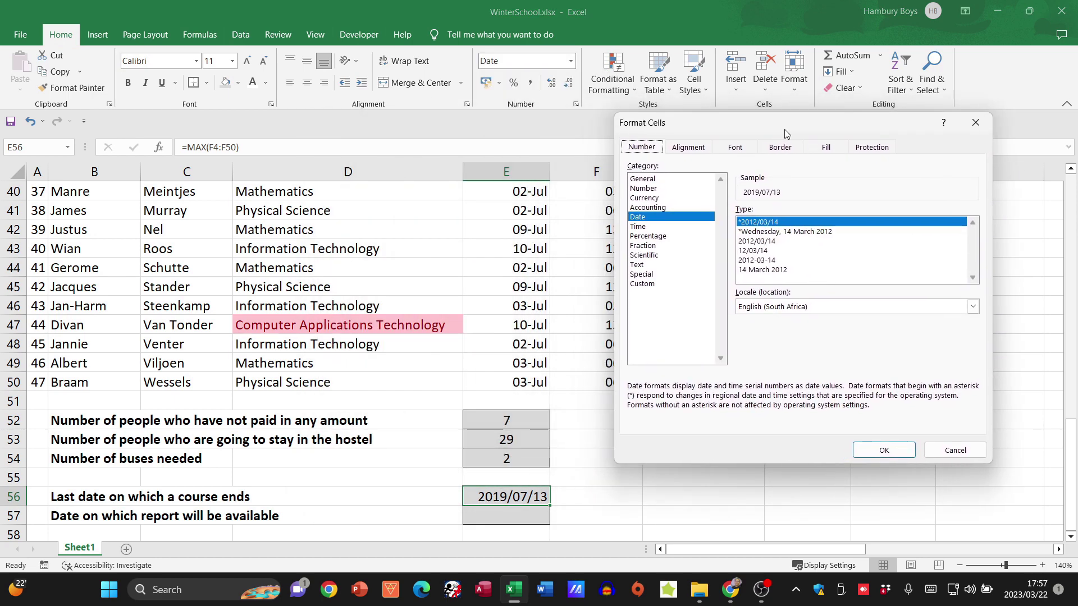
pyautogui.click(657, 286)
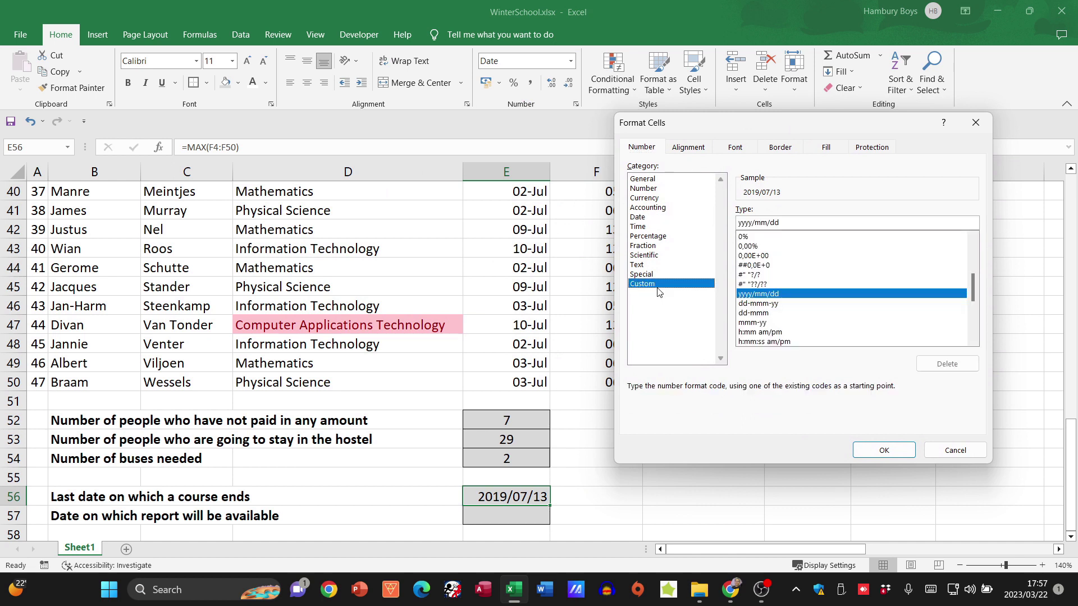
pyautogui.click(754, 313)
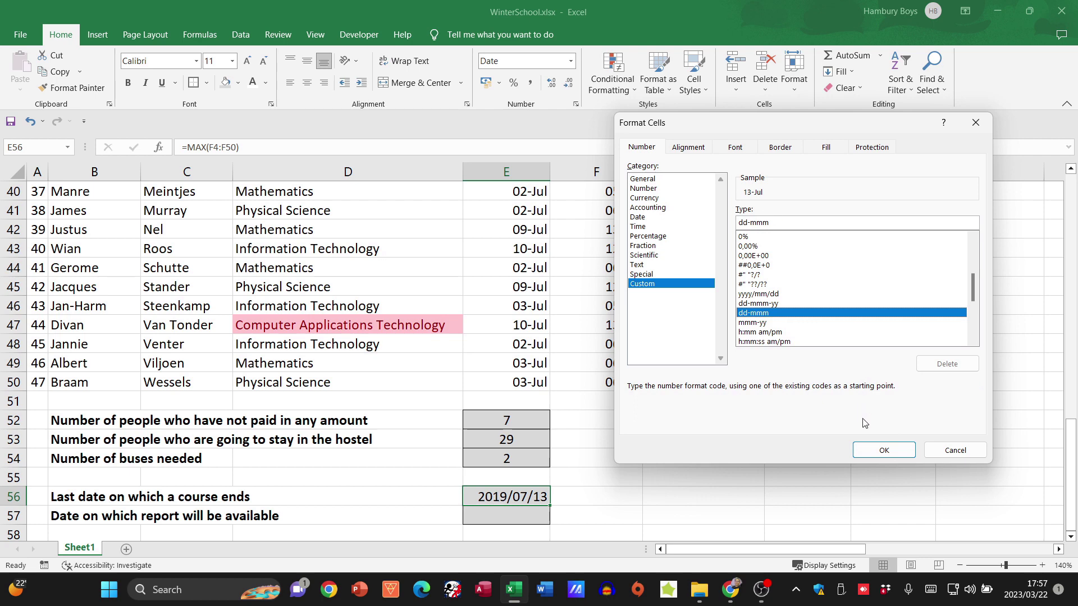
pyautogui.click(883, 451)
pyautogui.scroll(-1, 610, 465)
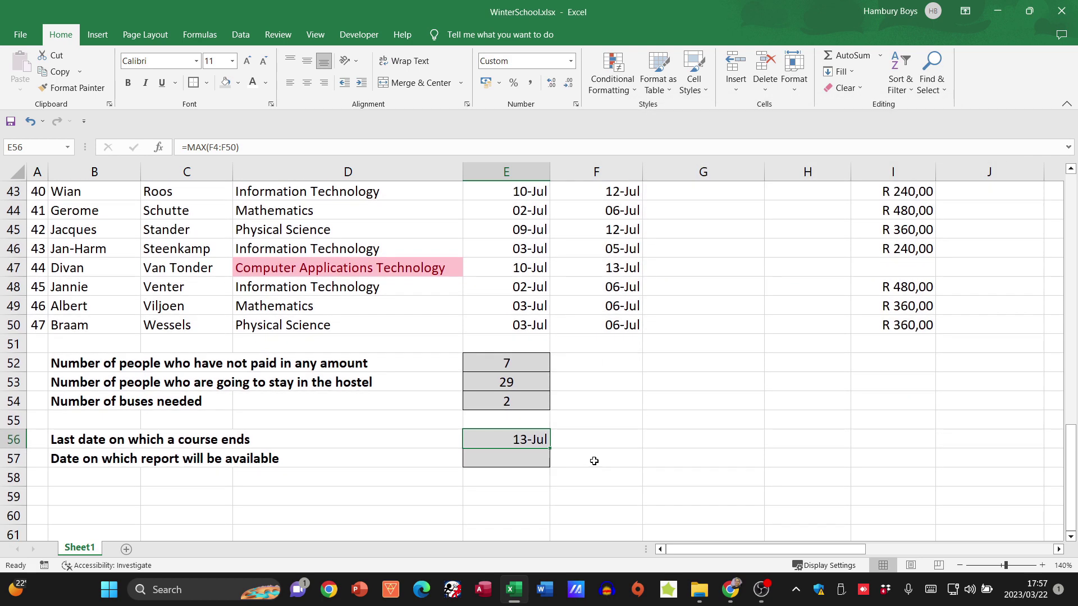
pyautogui.click(529, 459)
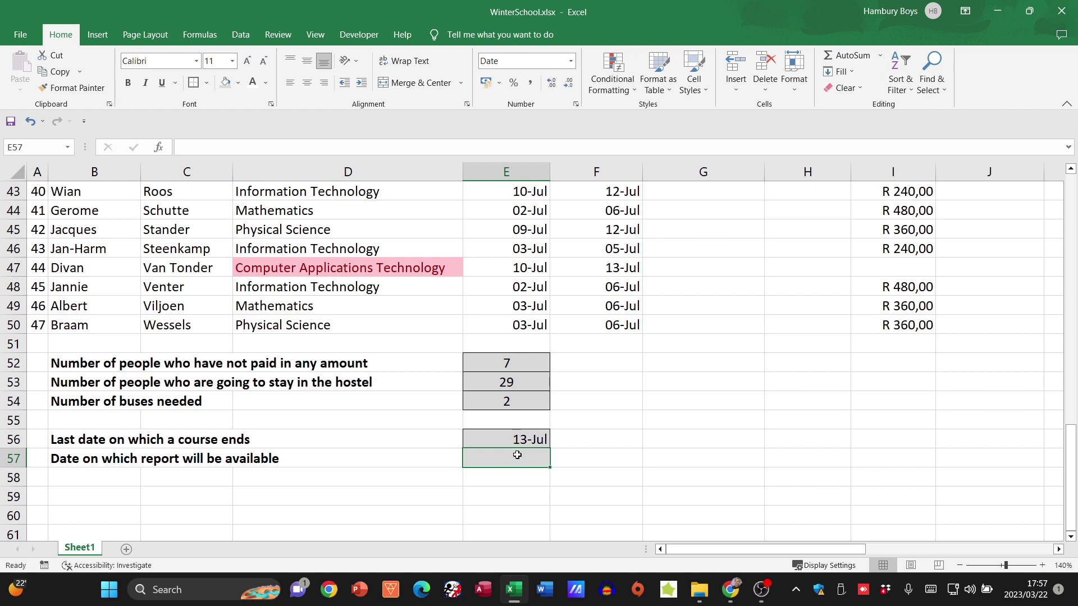
# - Enter =E56+21 in E57 for the report date 21 days after the last course
pyautogui.write('=')
pyautogui.click(517, 440)
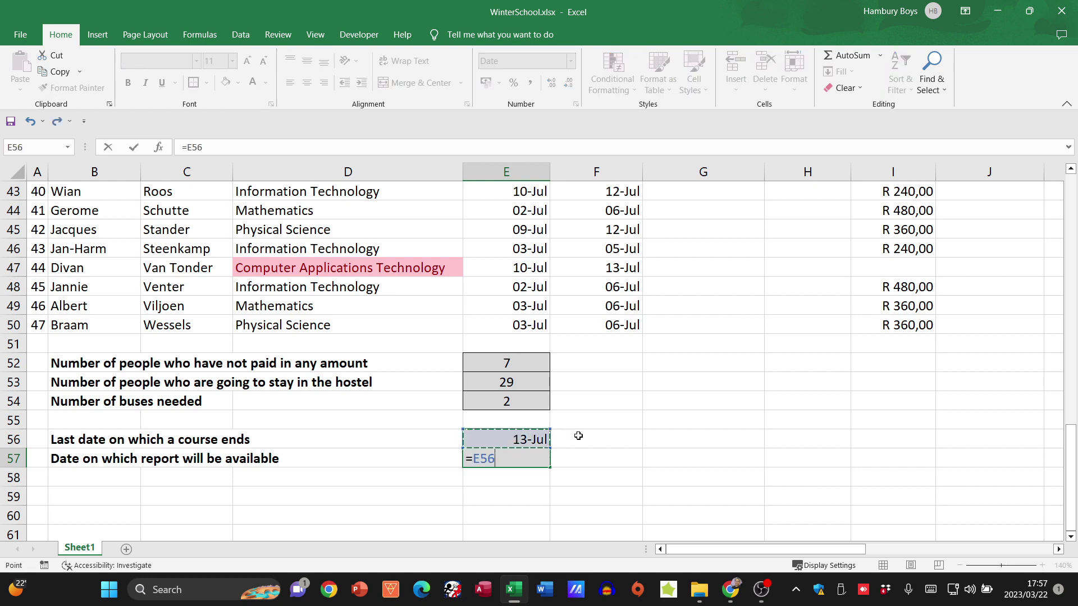
pyautogui.write('+21')
pyautogui.press('Return')
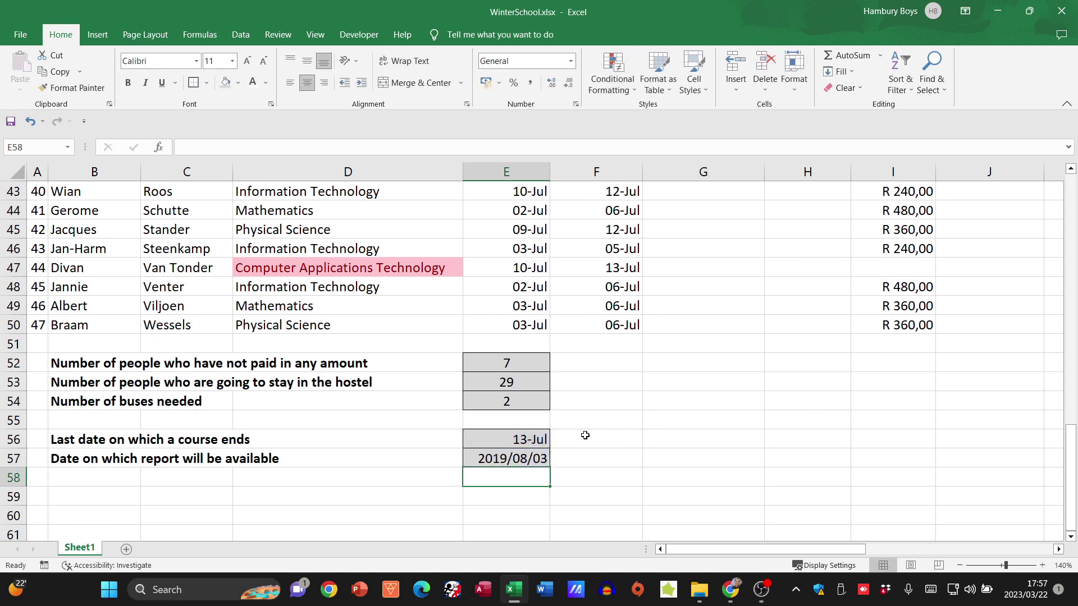
# - Give E57 the custom dd-mmm number format so it shows 03-Aug
pyautogui.click(542, 459)
pyautogui.click(571, 61)
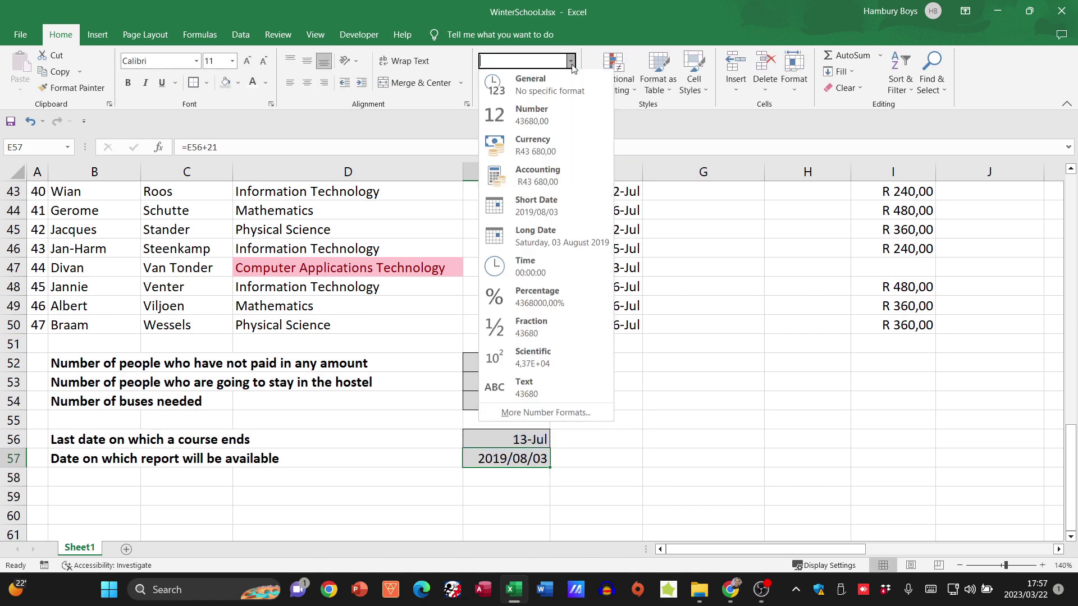
pyautogui.click(587, 413)
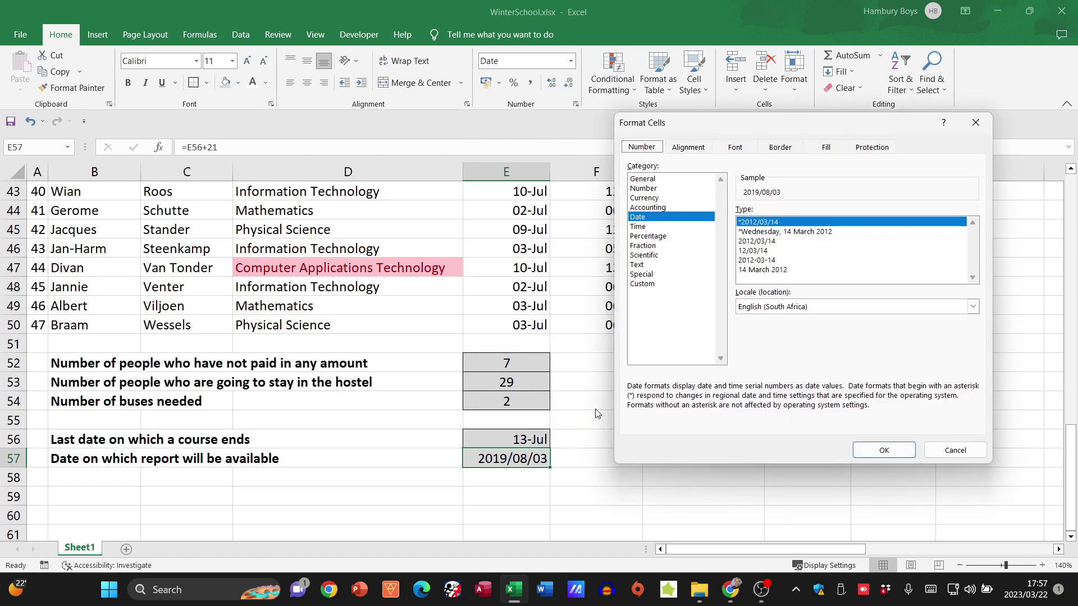
pyautogui.click(675, 285)
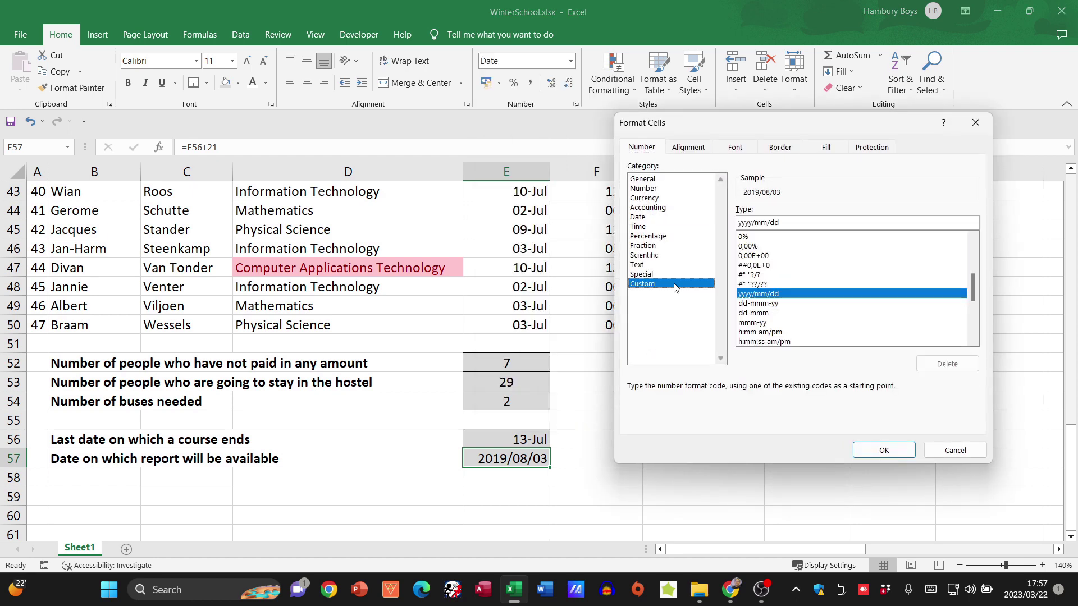
pyautogui.click(761, 313)
pyautogui.click(885, 450)
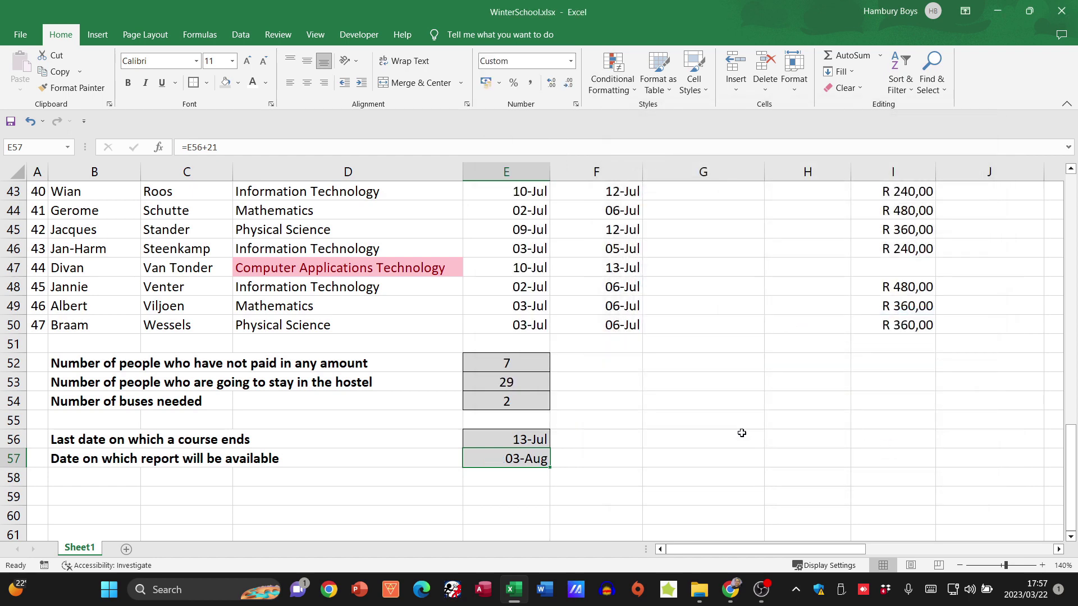